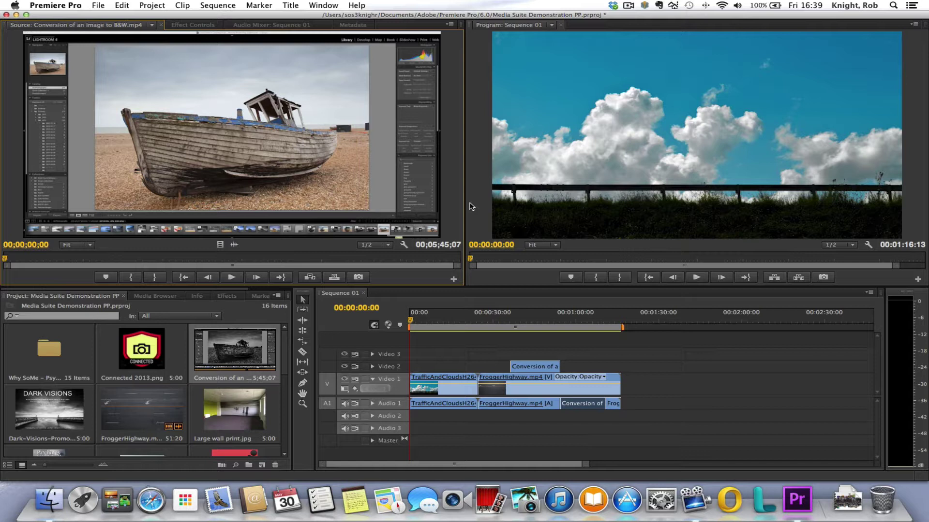
- Create a new default still title named "Intro Title", keeping the 1920 × 1080 video settings
{"action": "left_click", "coordinate": [78, 298]}
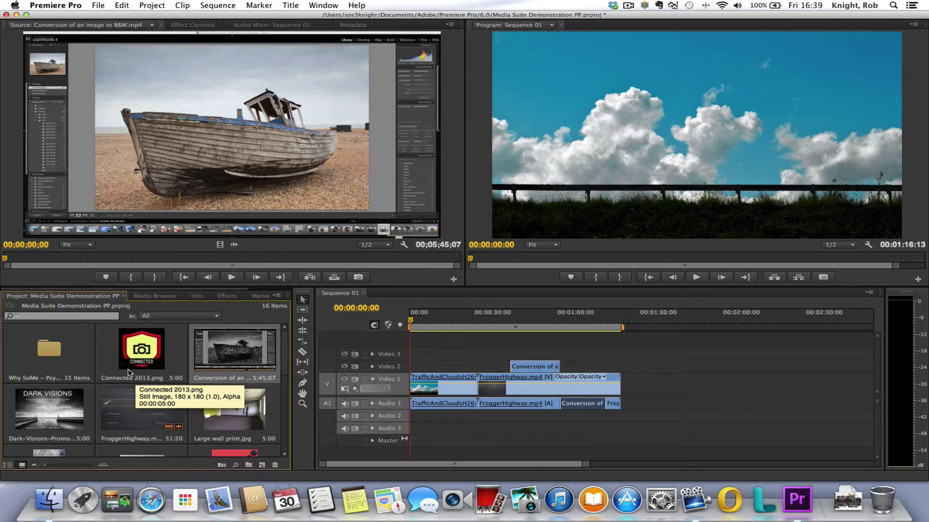
{"action": "left_click", "coordinate": [393, 9]}
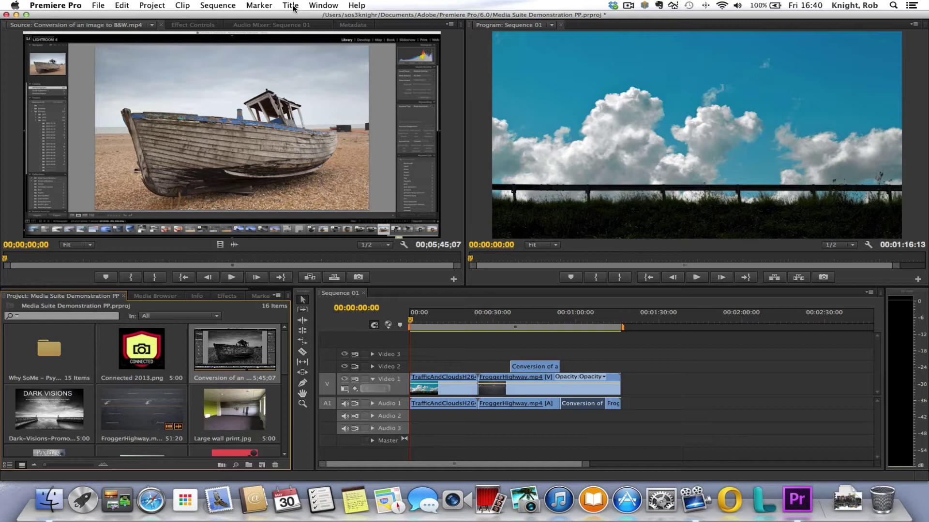
{"action": "left_click", "coordinate": [293, 7]}
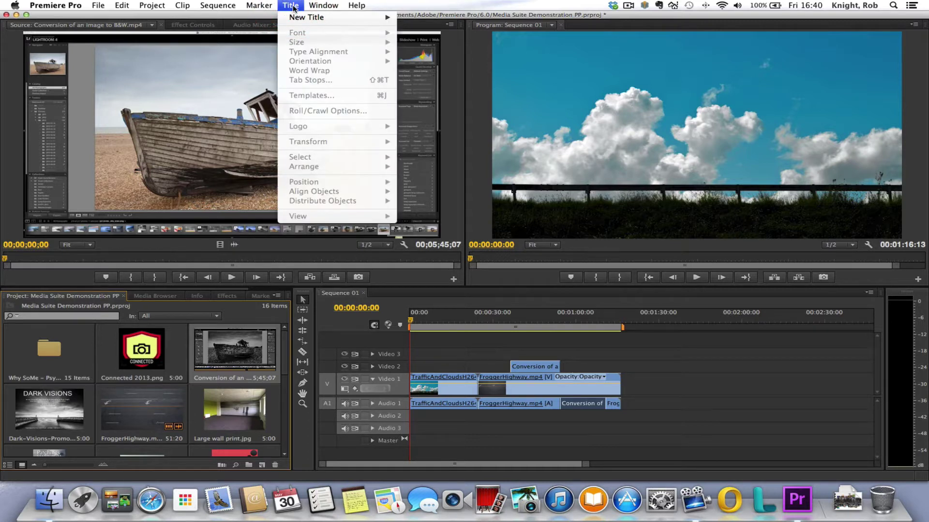
{"action": "mouse_move", "coordinate": [360, 21]}
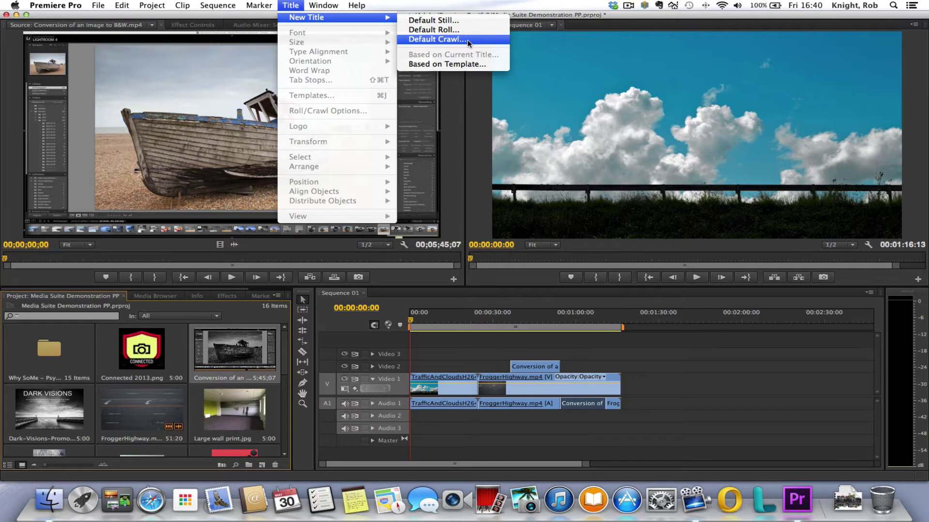
{"action": "left_click", "coordinate": [443, 22]}
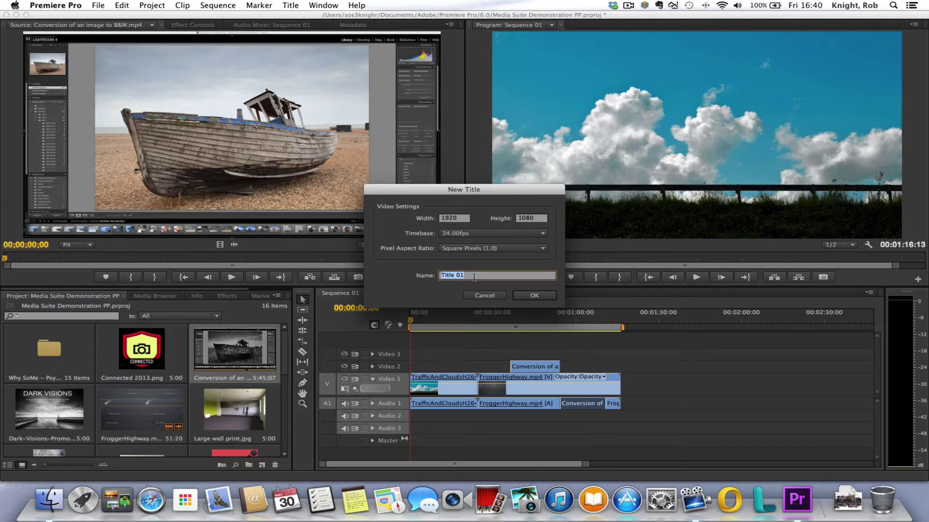
{"action": "type", "text": "Intro Title"}
{"action": "left_click", "coordinate": [534, 296]}
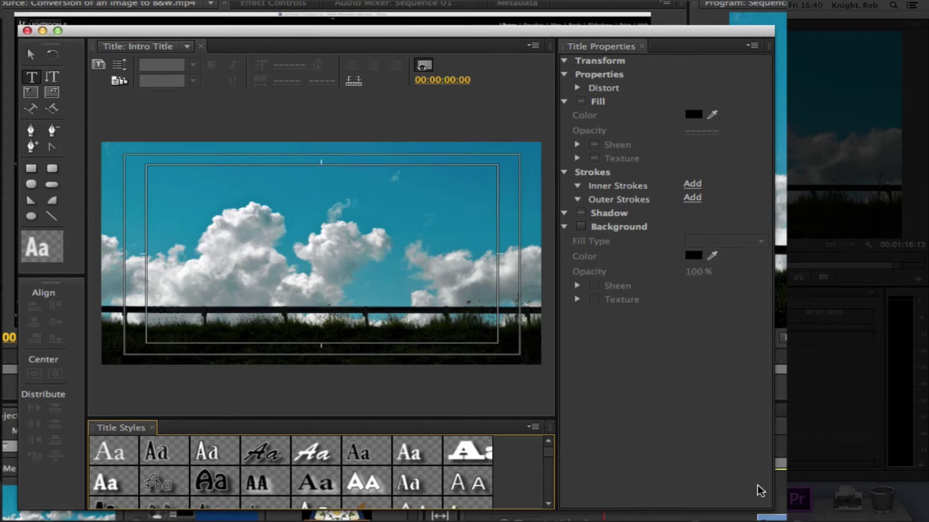
- Reposition the title editor window near the top of the display and enlarge it to fit the available space
{"action": "left_click_drag", "start_coordinate": [773, 509], "coordinate": [749, 458]}
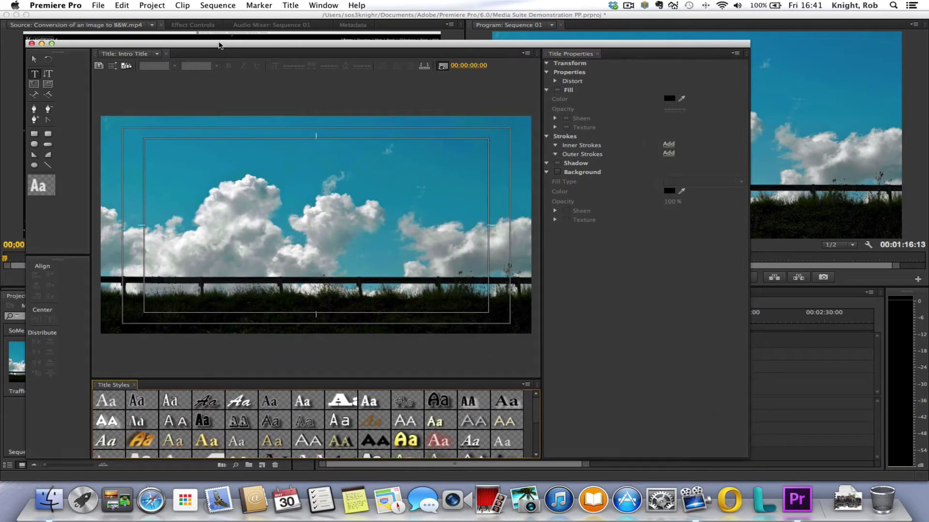
{"action": "left_click_drag", "start_coordinate": [219, 46], "coordinate": [216, 15]}
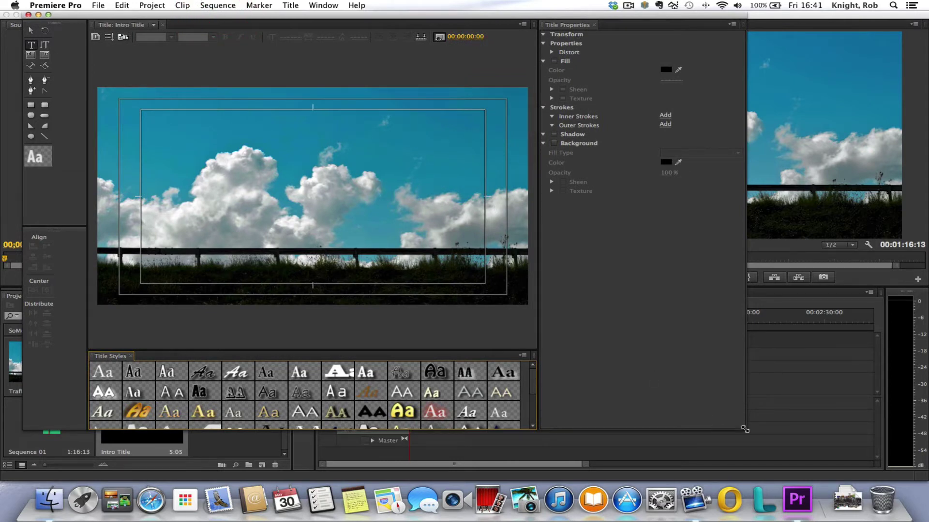
{"action": "left_click_drag", "start_coordinate": [744, 429], "coordinate": [771, 465]}
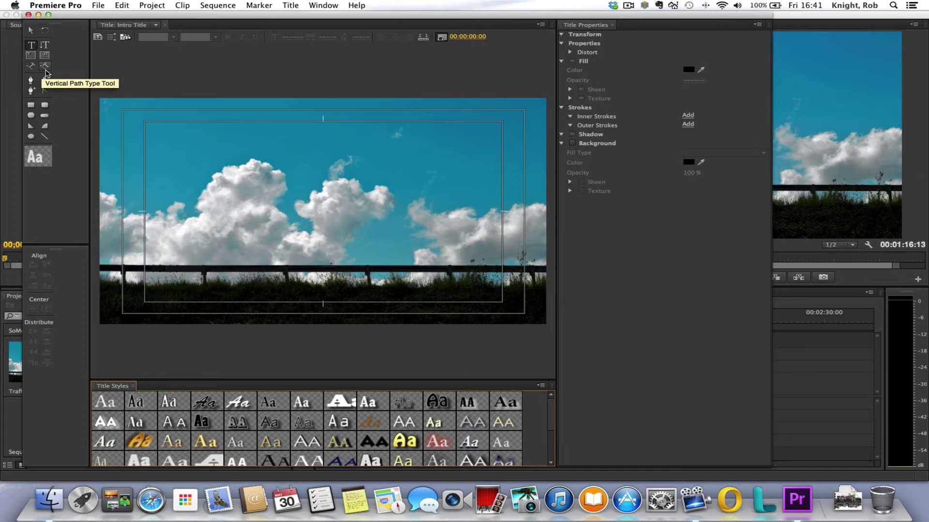
- Draw an area text box about 1708 wide and 273 high across the upper part of the title frame
{"action": "left_click", "coordinate": [31, 46]}
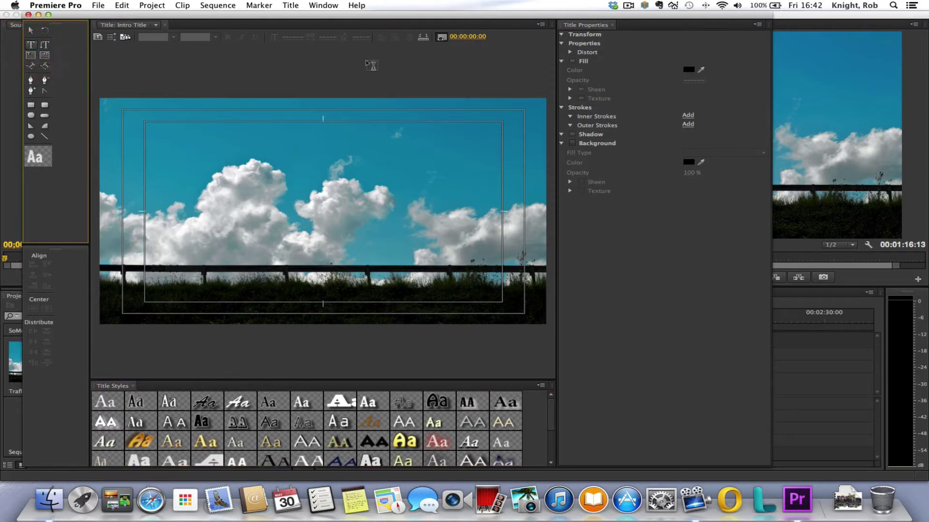
{"action": "left_click", "coordinate": [690, 72]}
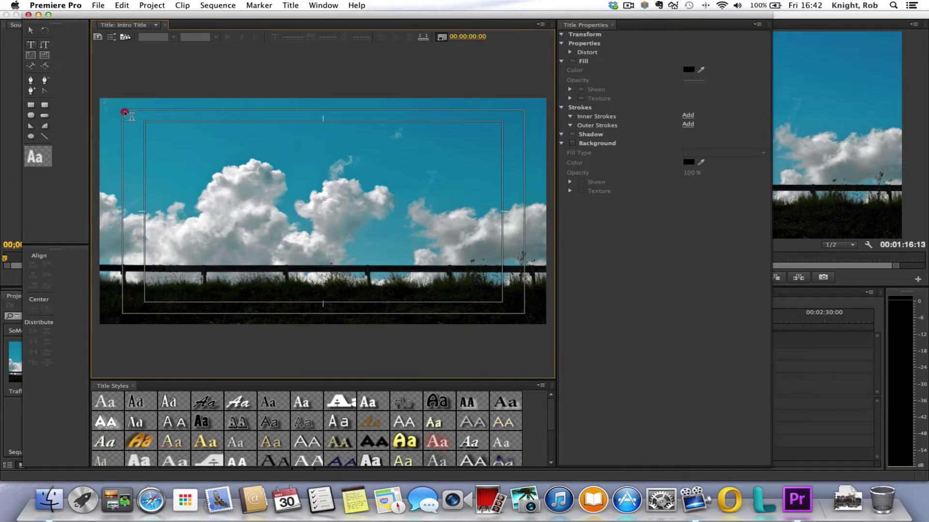
{"action": "left_click_drag", "start_coordinate": [124, 112], "coordinate": [522, 167]}
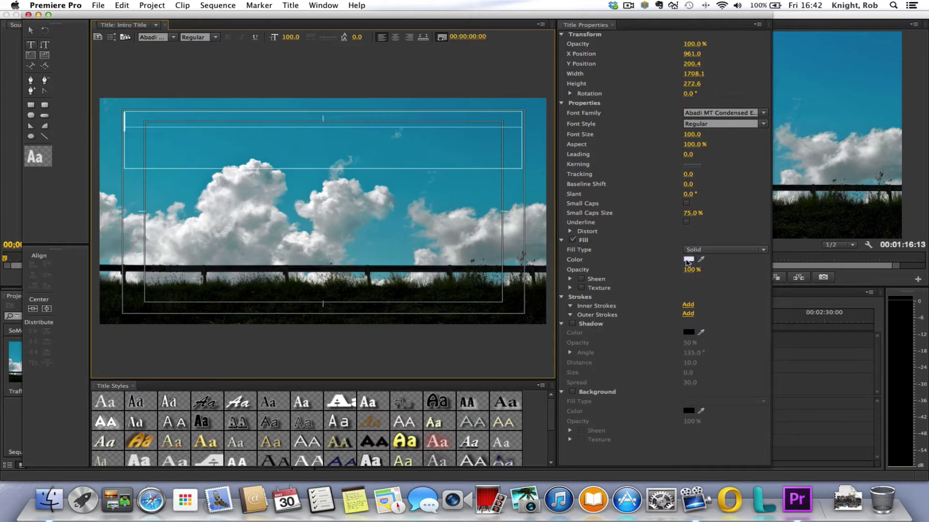
- Set the text box's font family to Copperplate Gothic Bold
{"action": "left_click", "coordinate": [763, 114]}
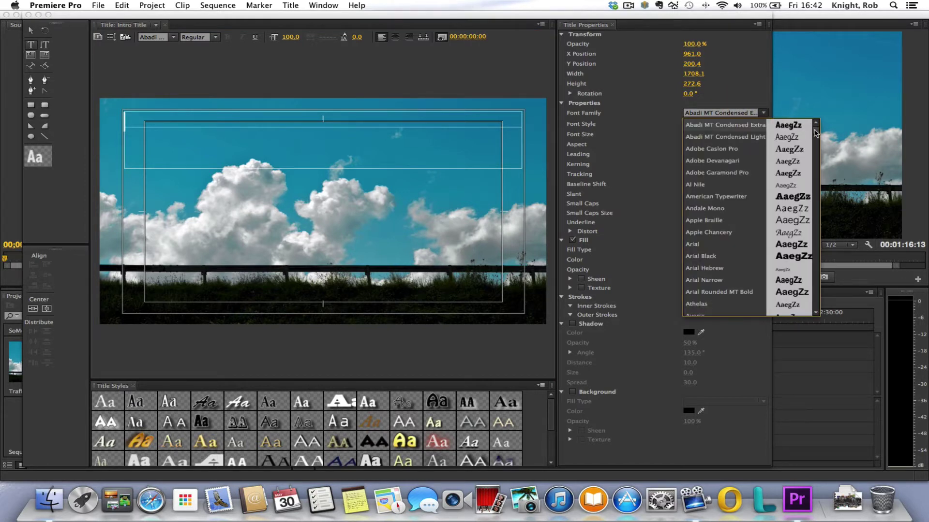
{"action": "left_click_drag", "start_coordinate": [817, 134], "coordinate": [819, 161]}
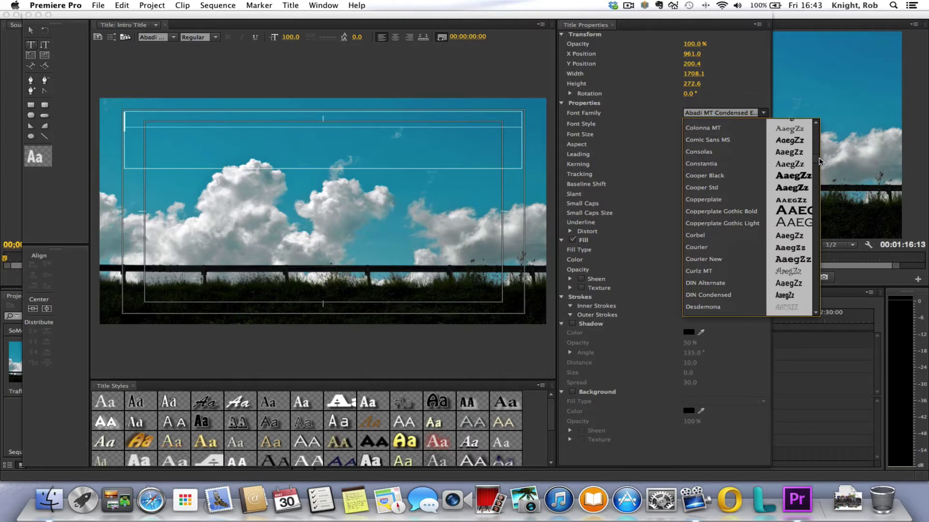
{"action": "left_click", "coordinate": [744, 213]}
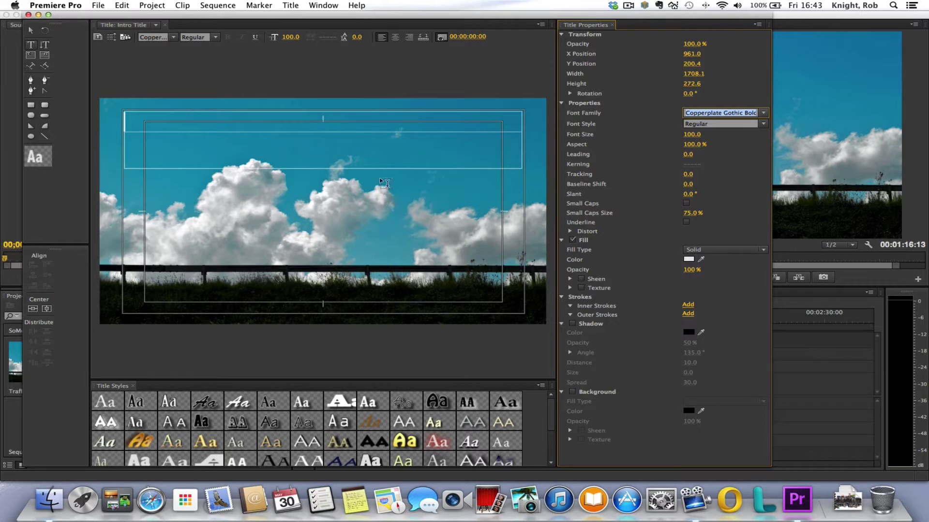
- Enter "This is a title" in the text box and centre-align the text
{"action": "left_click", "coordinate": [326, 121]}
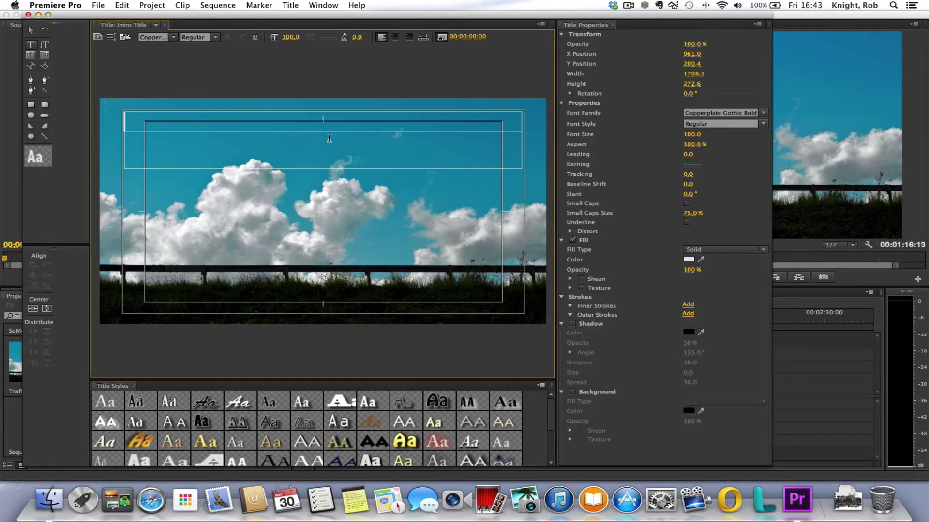
{"action": "type", "text": "THIS "}
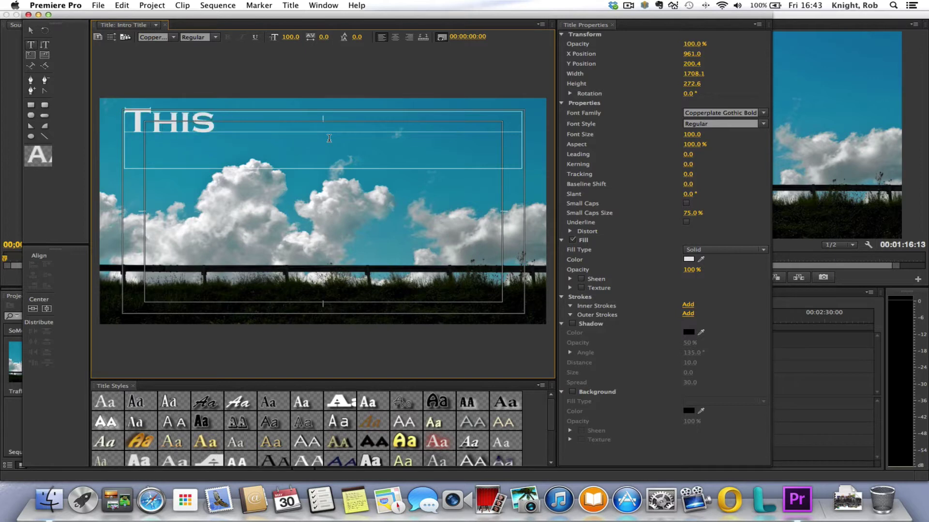
{"action": "type", "text": "IS A "}
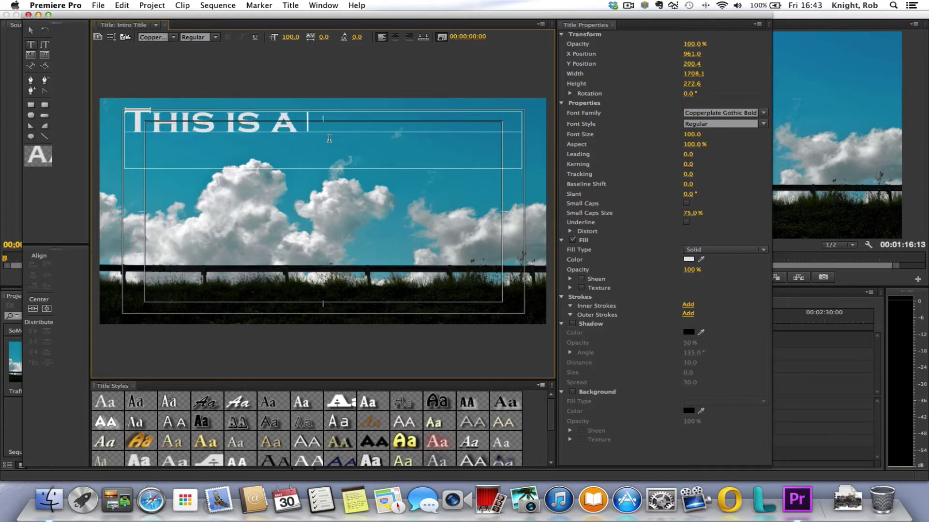
{"action": "type", "text": "TITL"}
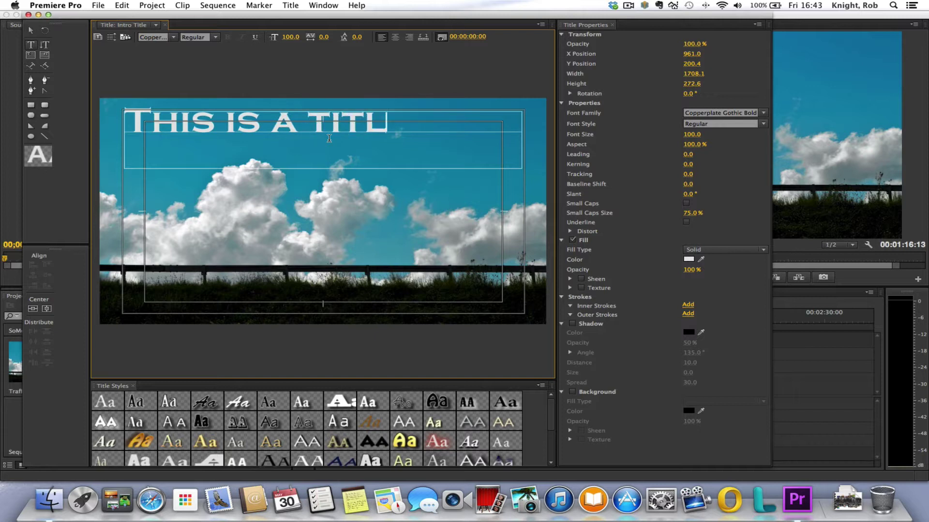
{"action": "type", "text": "E"}
{"action": "left_click_drag", "start_coordinate": [416, 128], "coordinate": [129, 126]}
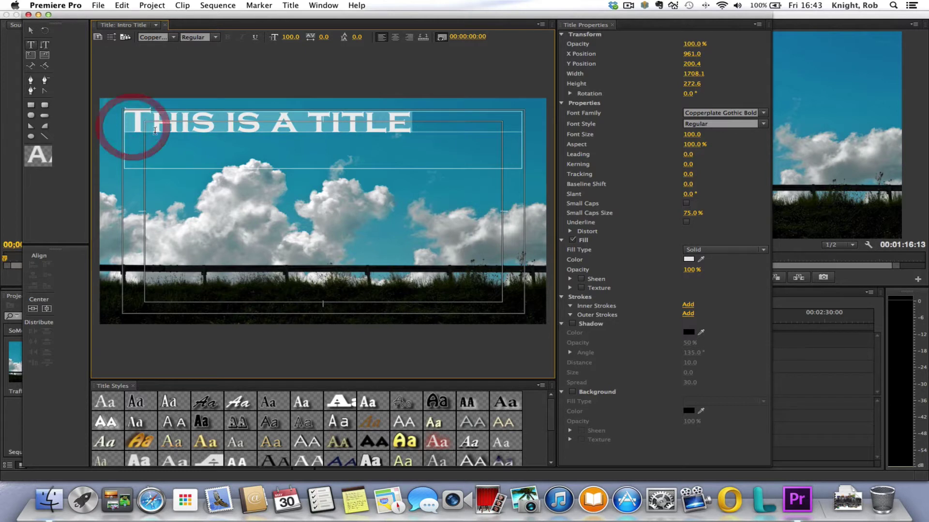
{"action": "left_click", "coordinate": [396, 37]}
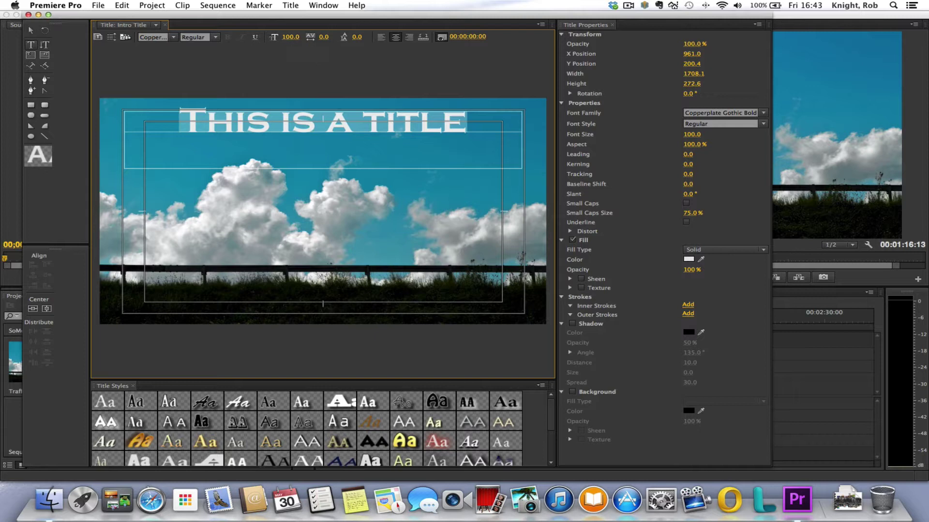
- Set the title text's font size to 133 and its kerning to 7, and deselect the text
{"action": "mouse_move", "coordinate": [290, 37]}
{"action": "left_mouse_down"}
{"action": "mouse_move", "coordinate": [276, 36]}
{"action": "mouse_move", "coordinate": [303, 37]}
{"action": "left_mouse_up"}
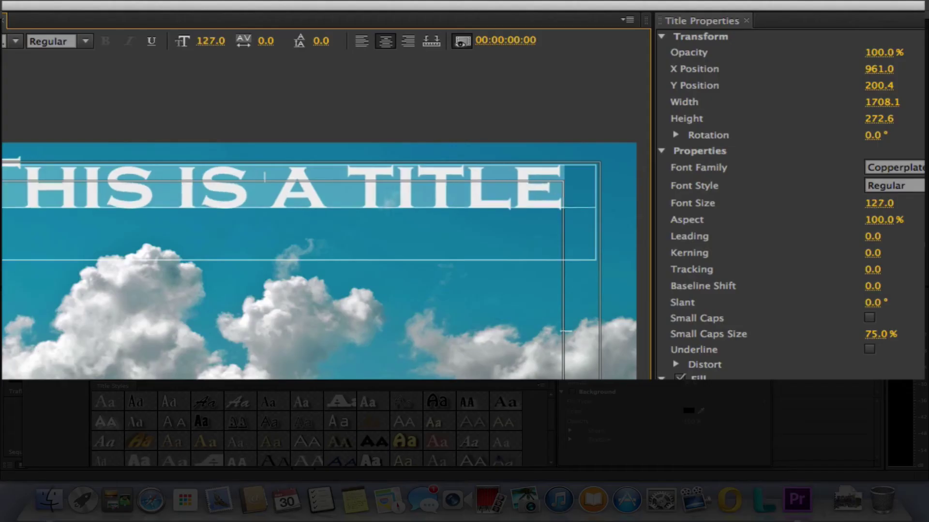
{"action": "left_click_drag", "start_coordinate": [227, 41], "coordinate": [231, 41]}
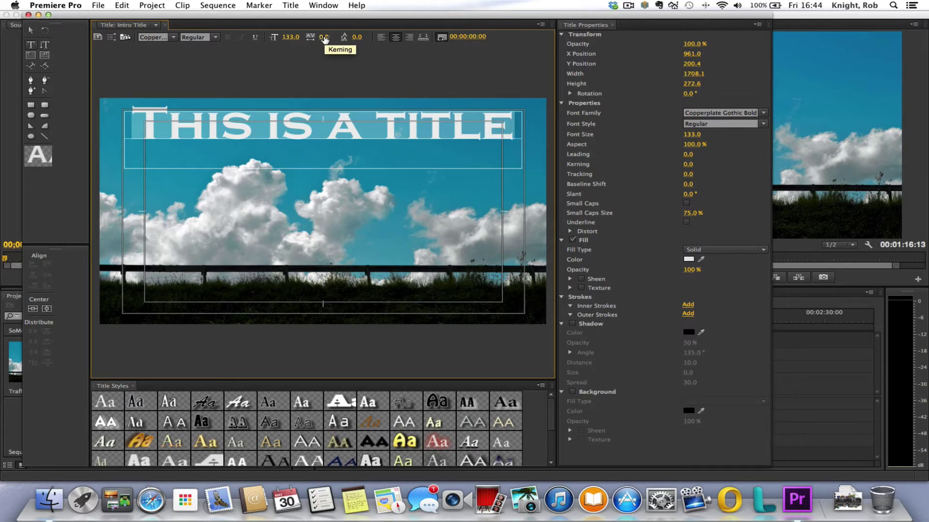
{"action": "mouse_move", "coordinate": [324, 39]}
{"action": "left_mouse_down"}
{"action": "mouse_move", "coordinate": [313, 38]}
{"action": "mouse_move", "coordinate": [328, 39]}
{"action": "left_mouse_up"}
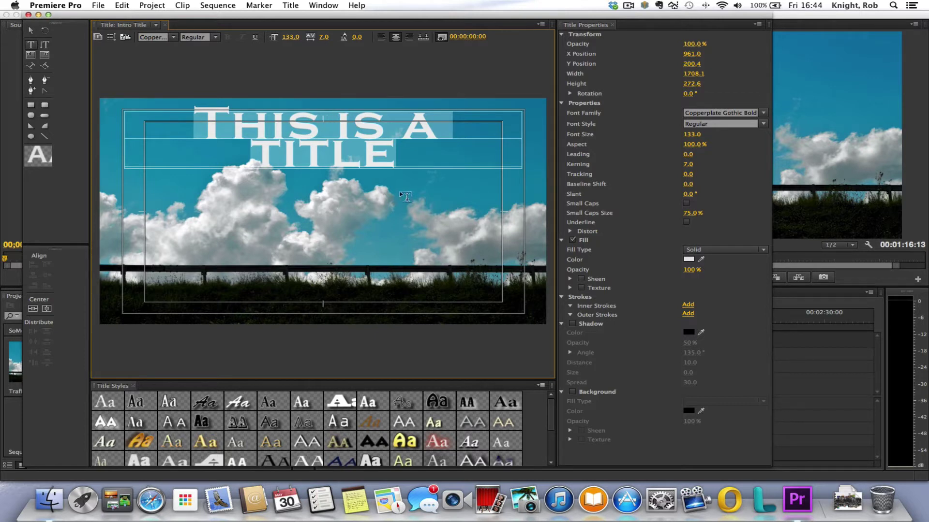
{"action": "left_click", "coordinate": [333, 202]}
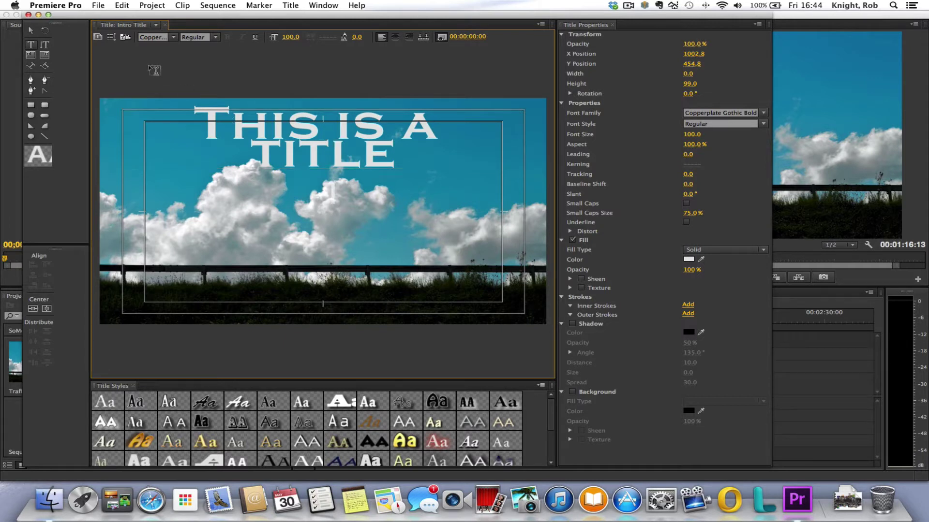
- Move the title text to about X 1165, Y 234 with the Selection tool, and close the title editor
{"action": "left_click", "coordinate": [30, 32]}
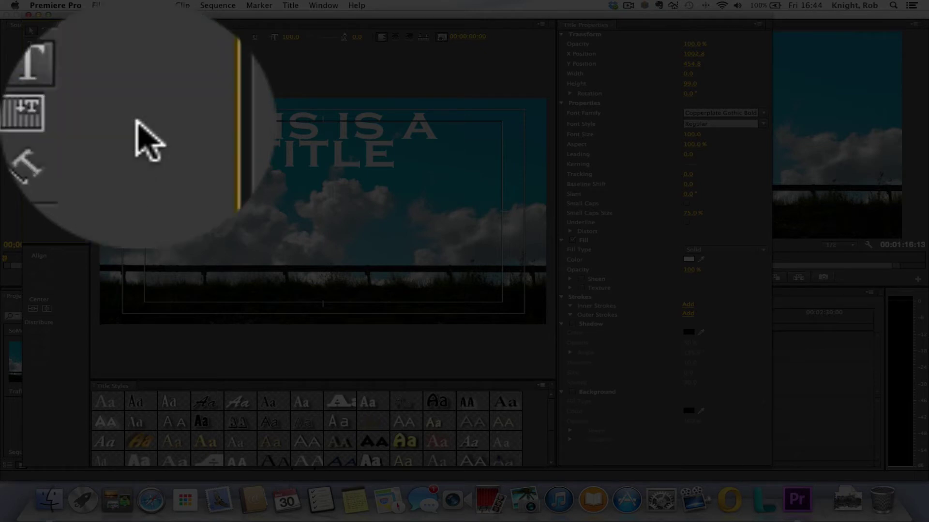
{"action": "left_click", "coordinate": [315, 147]}
{"action": "left_click_drag", "start_coordinate": [313, 146], "coordinate": [377, 154]}
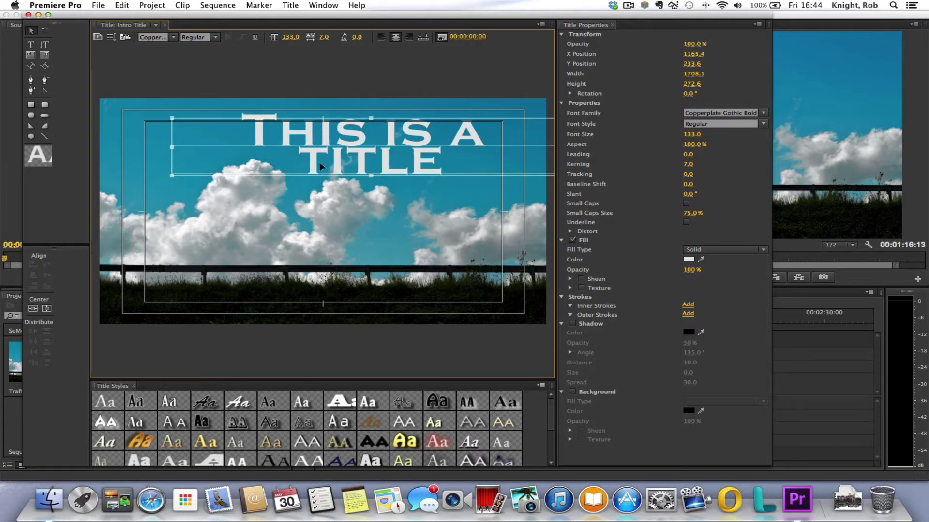
{"action": "left_click", "coordinate": [404, 201]}
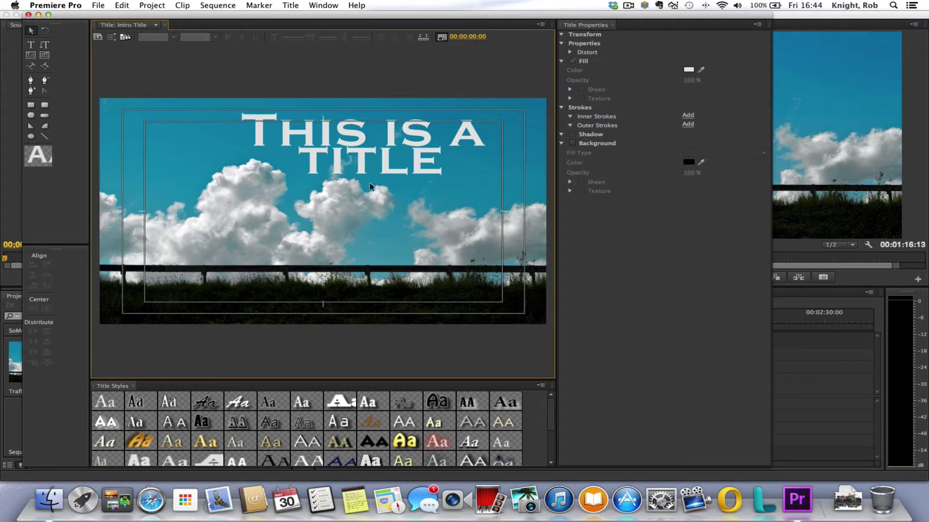
{"action": "left_click", "coordinate": [28, 18]}
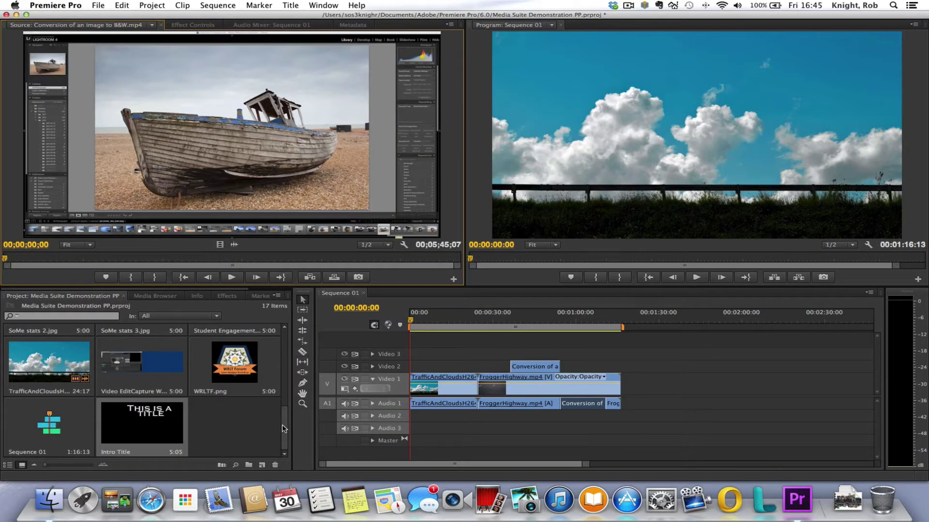
- Reopen Intro Title from the project items to check it in the title editor, and close the editor
{"action": "left_click", "coordinate": [64, 295]}
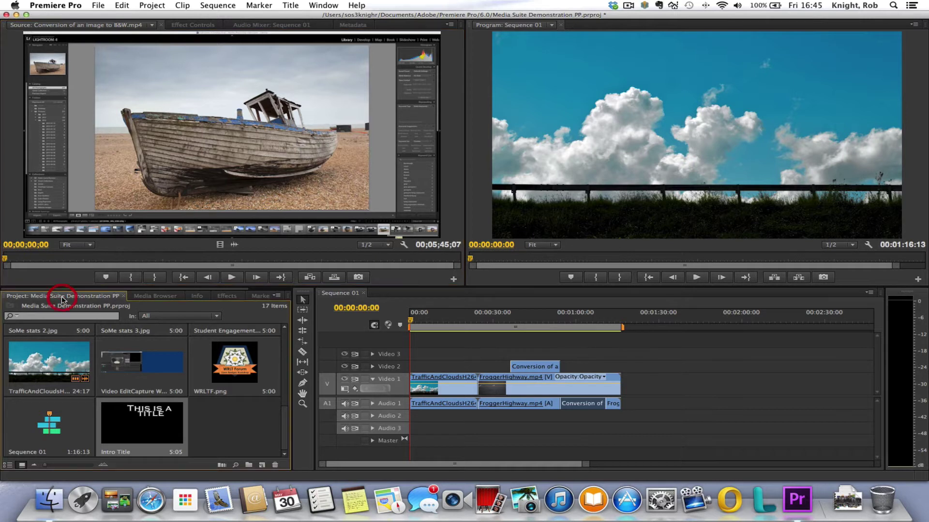
{"action": "left_click", "coordinate": [146, 432]}
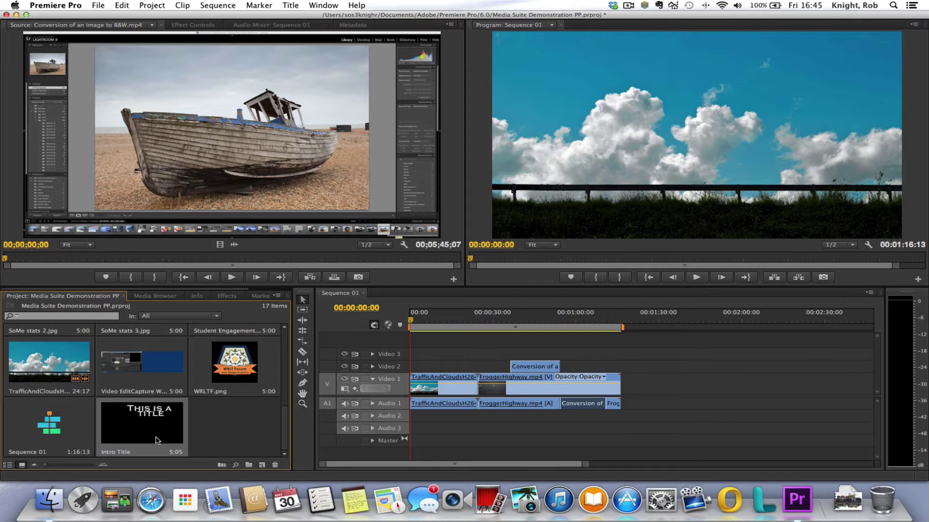
{"action": "double_click", "coordinate": [156, 440]}
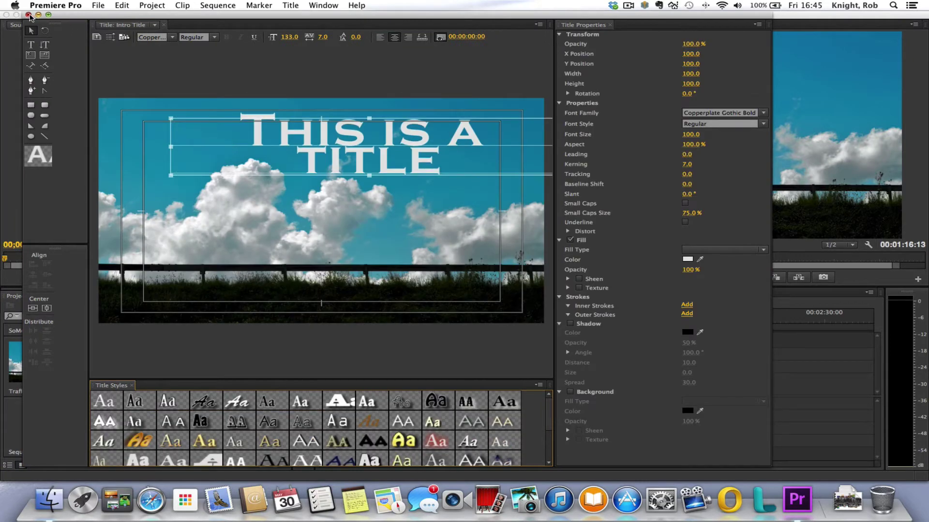
{"action": "left_click", "coordinate": [28, 15]}
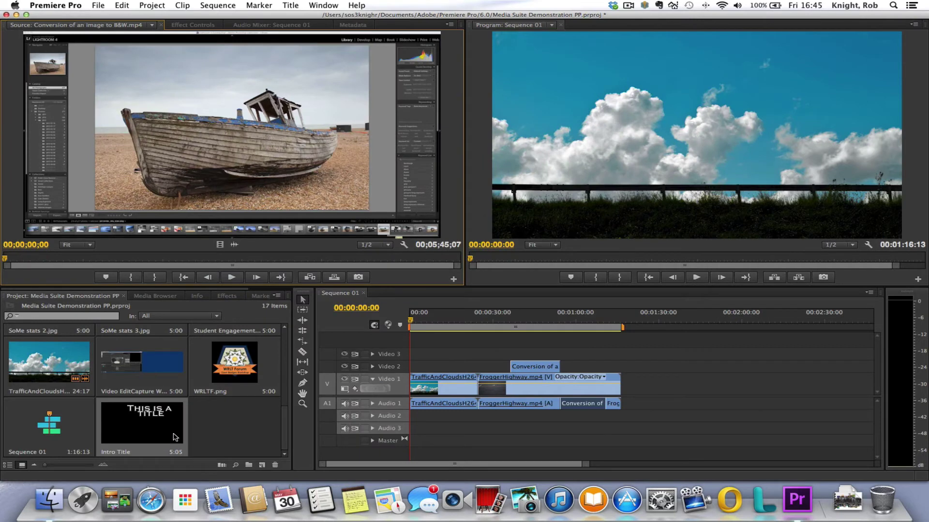
- Place Intro Title on the Video 2 track at the start of the sequence, above the TrafficAndClouds clip
{"action": "left_click", "coordinate": [143, 414]}
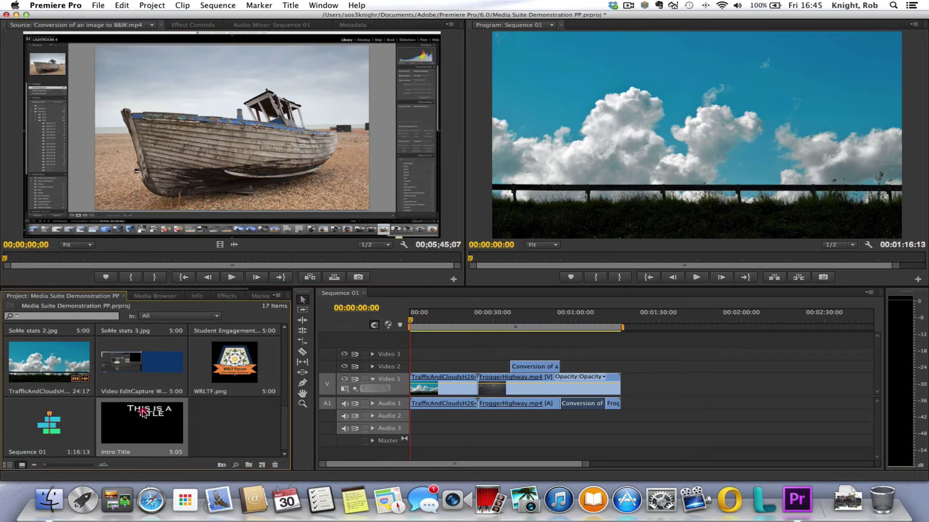
{"action": "left_click_drag", "start_coordinate": [143, 414], "coordinate": [415, 369]}
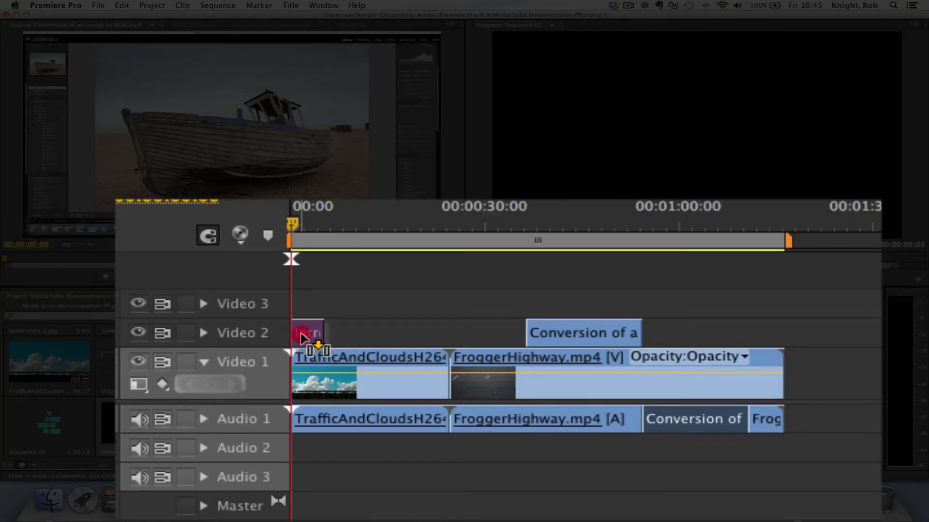
- Drop Intro Title on Video 2 at the sequence start, keeping it off the Video 1 footage, with the playhead at 00:00:00:00
{"action": "left_click_drag", "start_coordinate": [301, 337], "coordinate": [303, 338]}
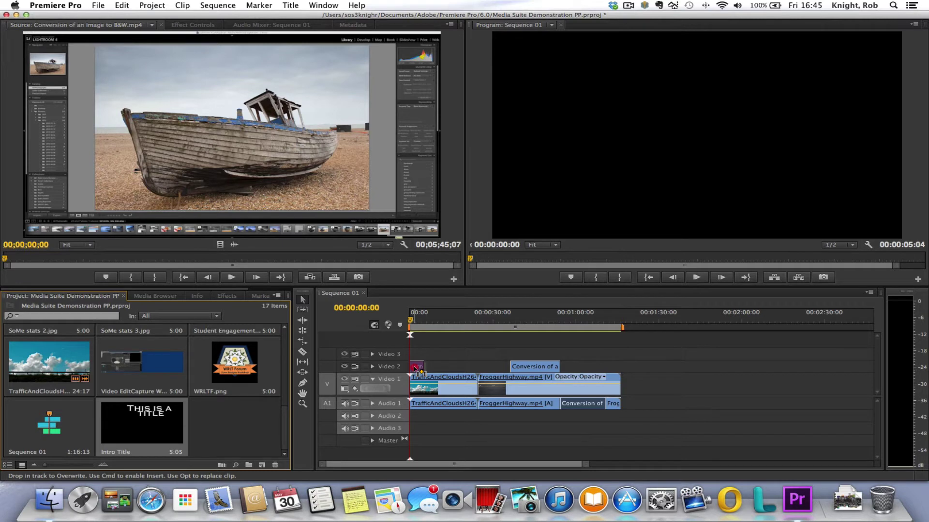
{"action": "left_click_drag", "start_coordinate": [415, 370], "coordinate": [420, 387]}
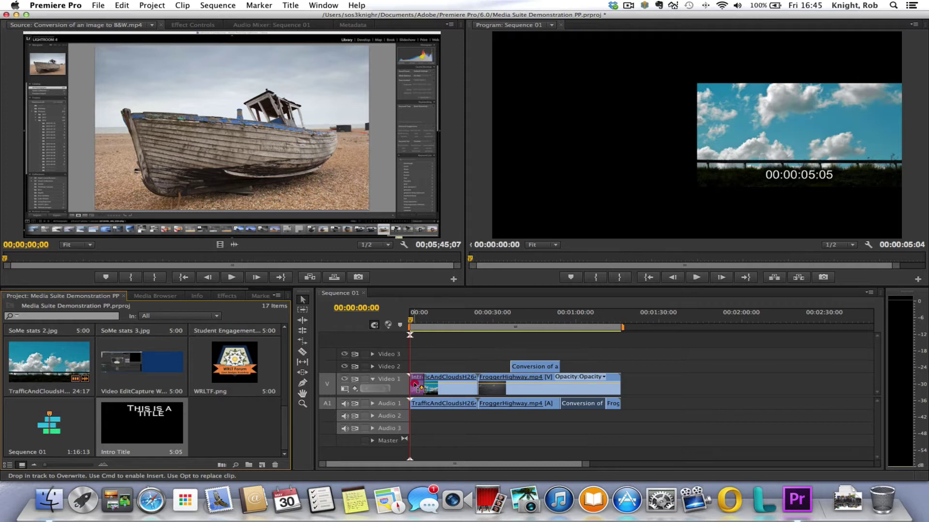
{"action": "left_click_drag", "start_coordinate": [415, 384], "coordinate": [415, 372]}
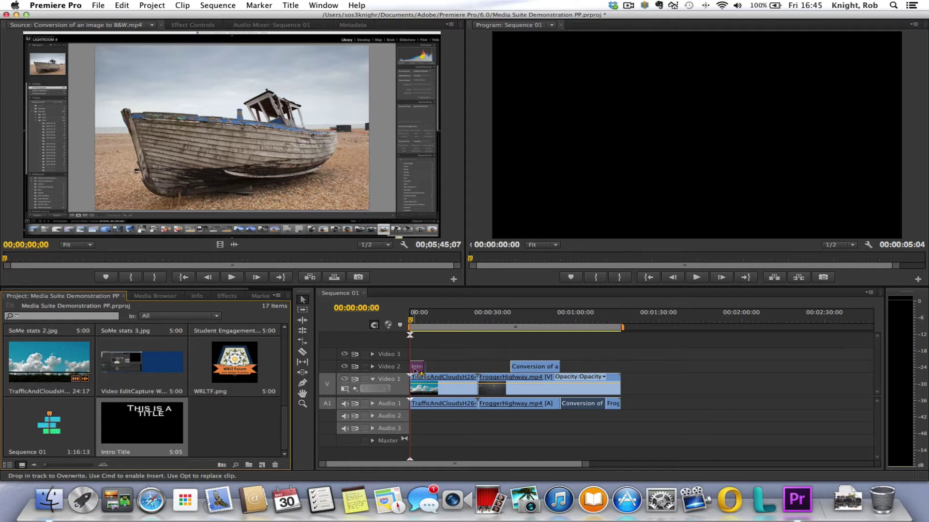
{"action": "left_click_drag", "start_coordinate": [415, 371], "coordinate": [415, 370]}
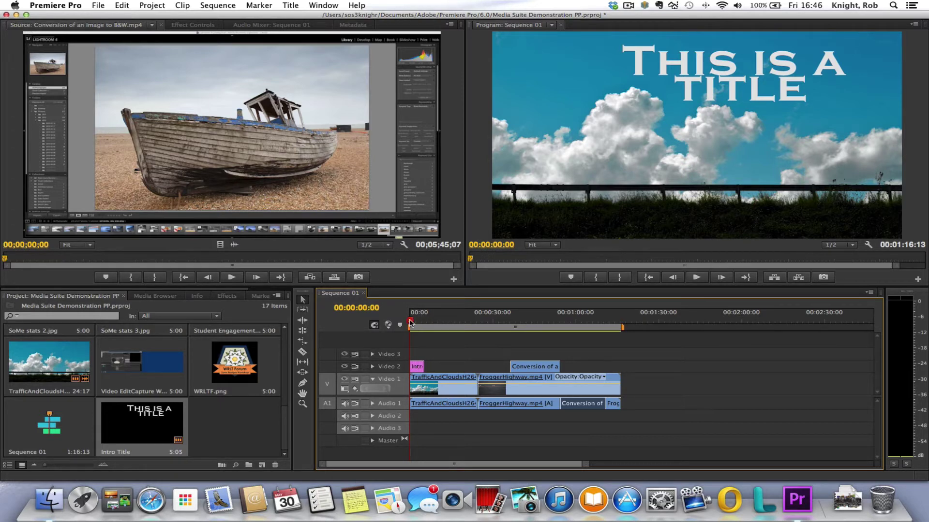
{"action": "mouse_move", "coordinate": [411, 322]}
{"action": "left_mouse_down"}
{"action": "mouse_move", "coordinate": [436, 324]}
{"action": "mouse_move", "coordinate": [406, 326]}
{"action": "left_mouse_up"}
- Extend the end of the Intro Title clip on Video 2 so it lasts about 10 seconds
{"action": "left_click", "coordinate": [418, 370]}
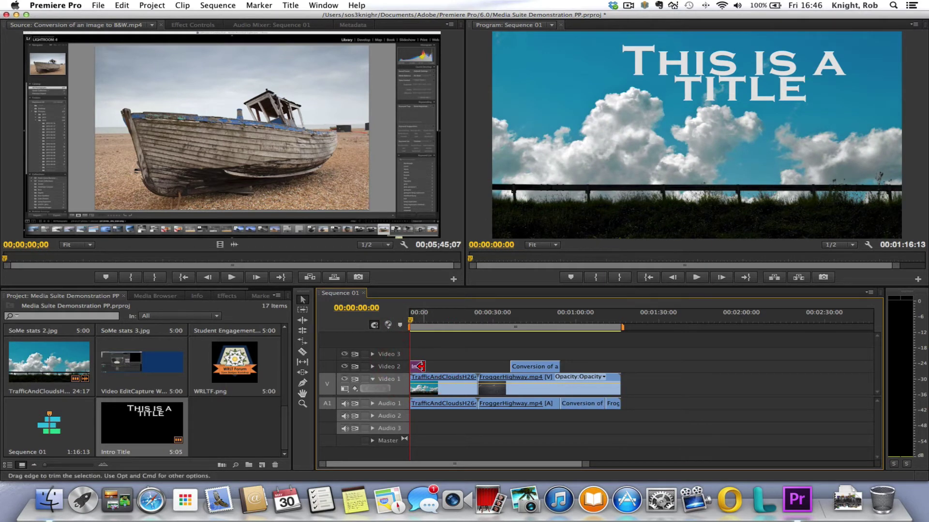
{"action": "left_click", "coordinate": [421, 366]}
{"action": "left_click_drag", "start_coordinate": [419, 366], "coordinate": [436, 367]}
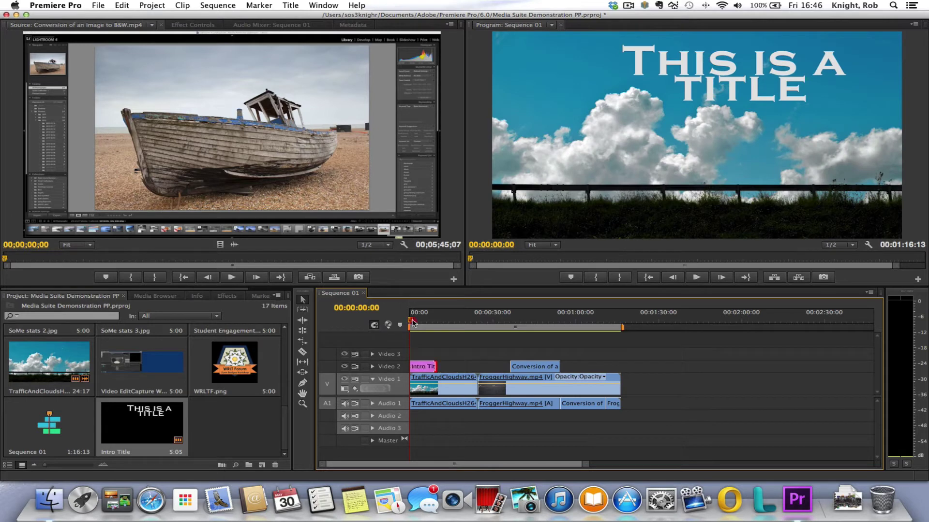
{"action": "mouse_move", "coordinate": [412, 322]}
{"action": "left_mouse_down"}
{"action": "mouse_move", "coordinate": [439, 324]}
{"action": "mouse_move", "coordinate": [414, 324]}
{"action": "left_mouse_up"}
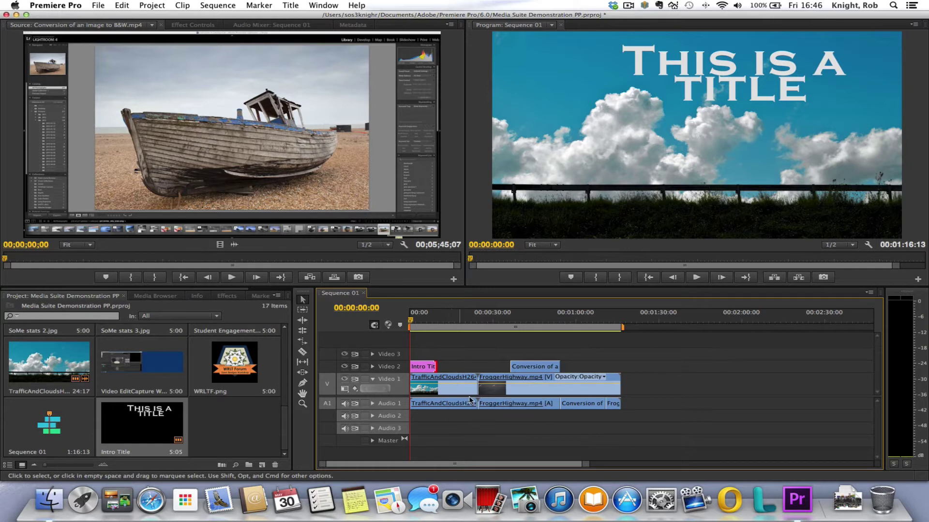
- Position the playhead at 00:00:10:15 in the sequence, just past the end of the Intro Title clip
{"action": "left_click", "coordinate": [432, 304]}
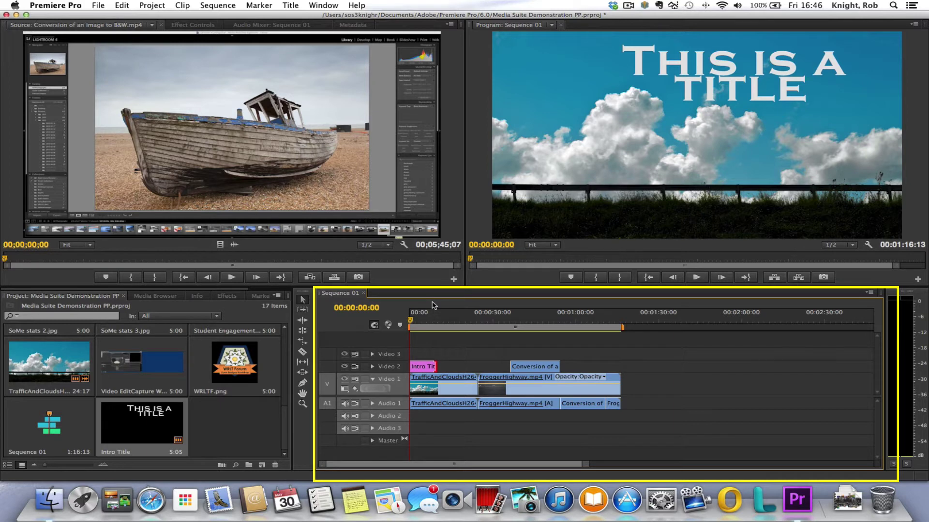
{"action": "key", "text": "="}
{"action": "key", "text": "="}
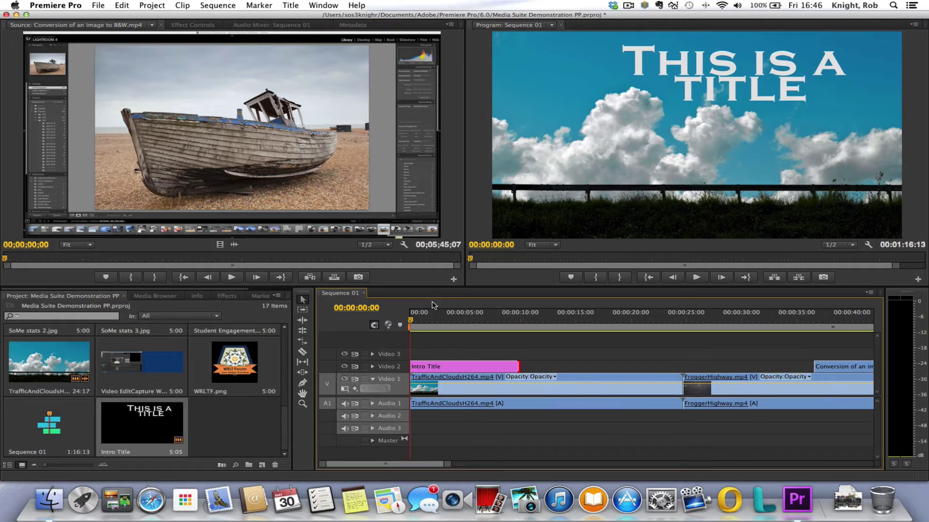
{"action": "key", "text": "="}
{"action": "key", "text": "="}
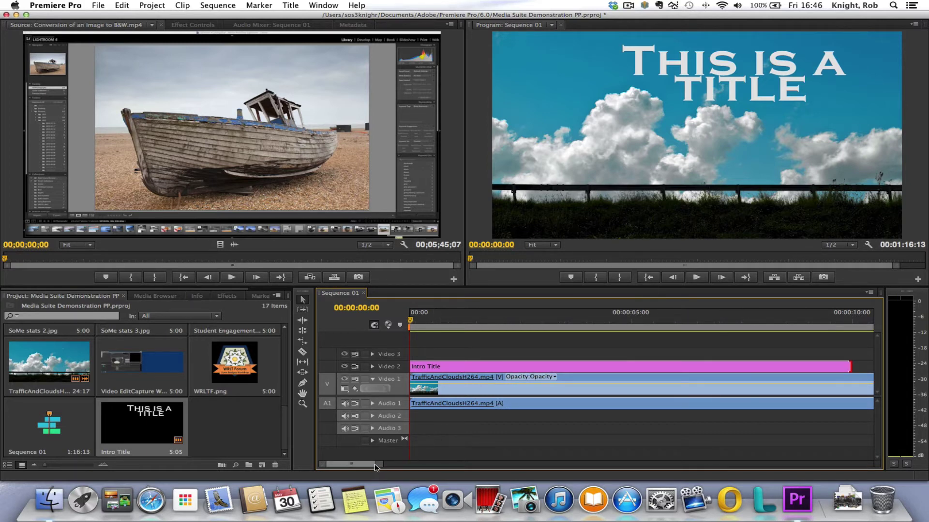
{"action": "left_click_drag", "start_coordinate": [367, 467], "coordinate": [371, 467]}
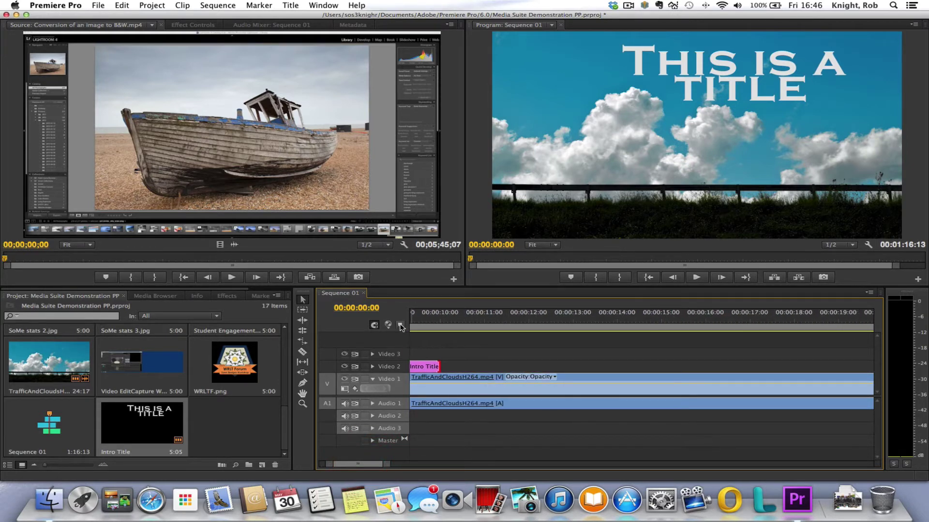
{"action": "left_click_drag", "start_coordinate": [368, 463], "coordinate": [360, 463]}
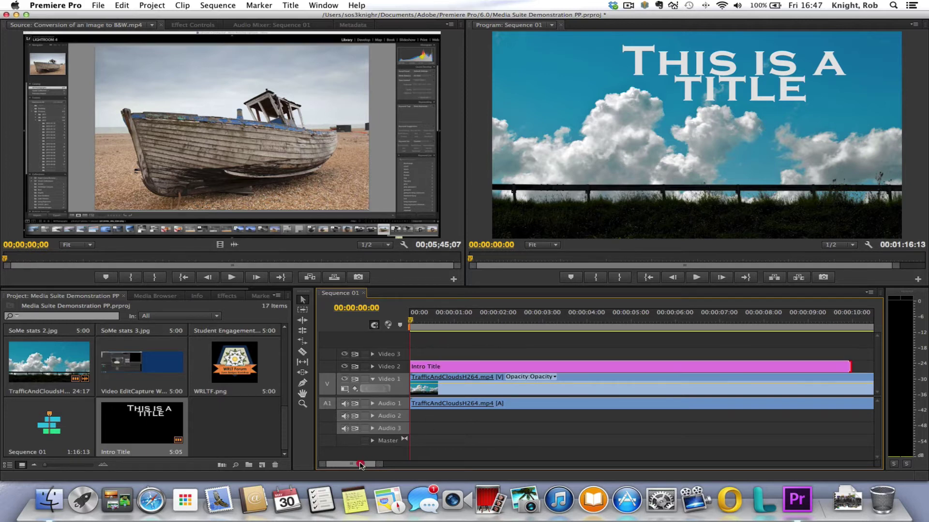
{"action": "left_click_drag", "start_coordinate": [411, 321], "coordinate": [664, 343]}
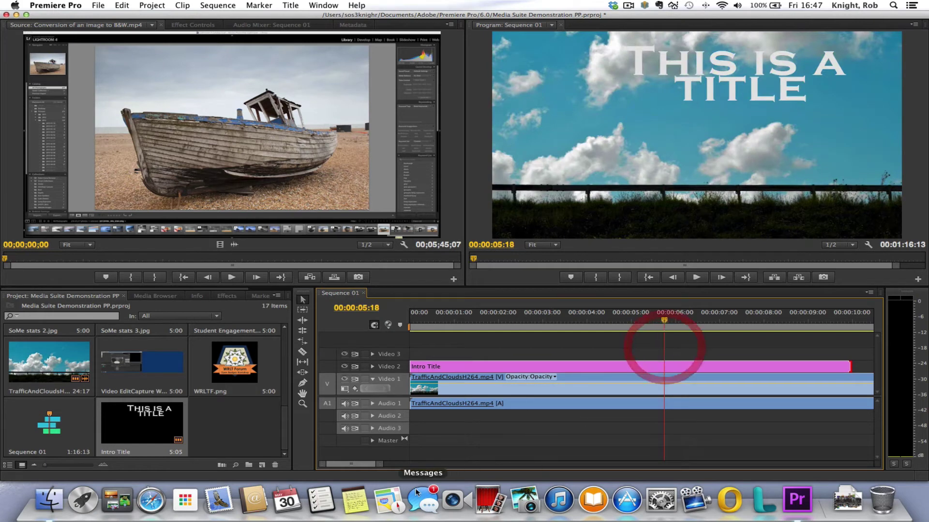
{"action": "mouse_move", "coordinate": [362, 466]}
{"action": "left_mouse_down"}
{"action": "mouse_move", "coordinate": [377, 466]}
{"action": "mouse_move", "coordinate": [367, 465]}
{"action": "left_mouse_up"}
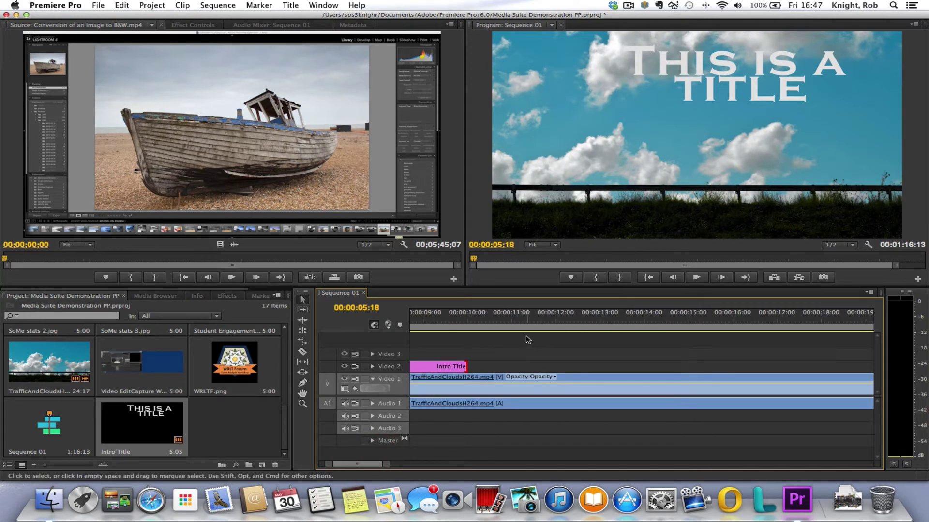
{"action": "left_click", "coordinate": [506, 322]}
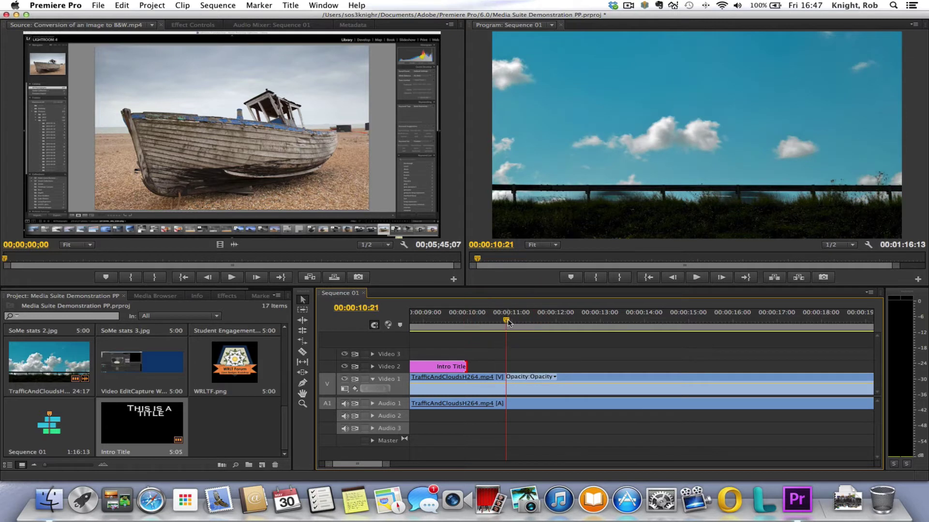
{"action": "left_click_drag", "start_coordinate": [508, 323], "coordinate": [499, 352]}
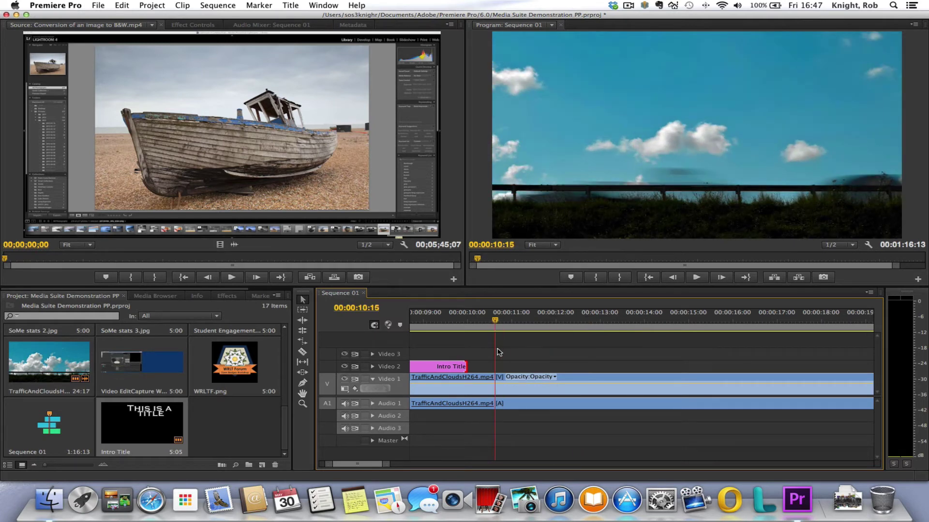
{"action": "left_click", "coordinate": [559, 350]}
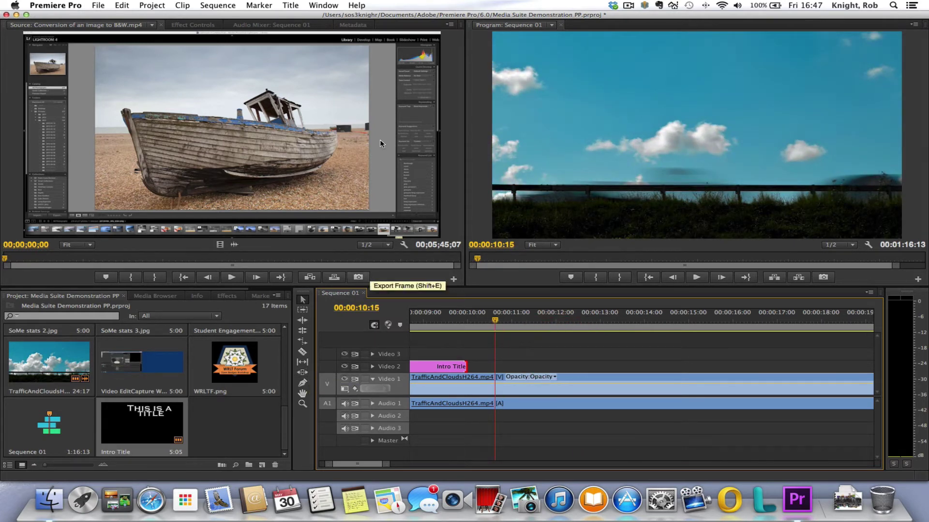
- Create a new default still title named "Key Point1"
{"action": "left_click", "coordinate": [291, 5]}
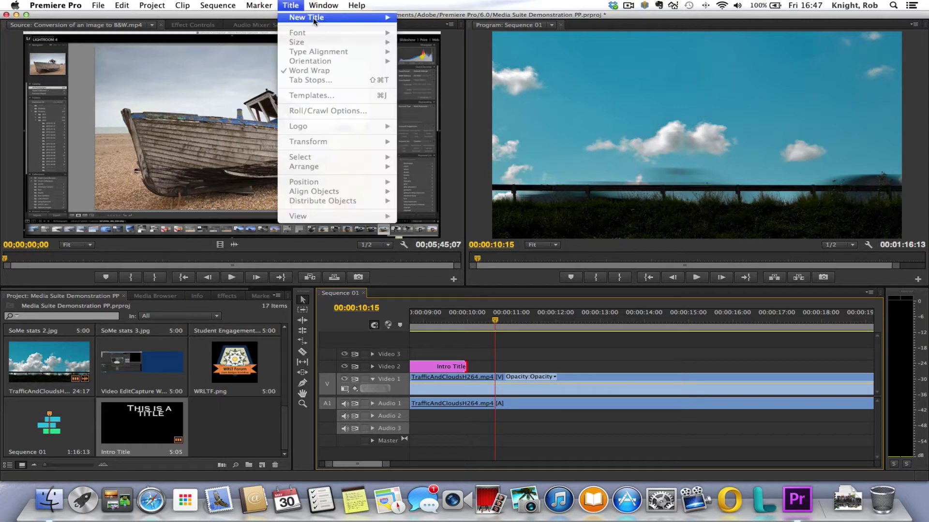
{"action": "mouse_move", "coordinate": [313, 21]}
{"action": "left_click", "coordinate": [429, 21]}
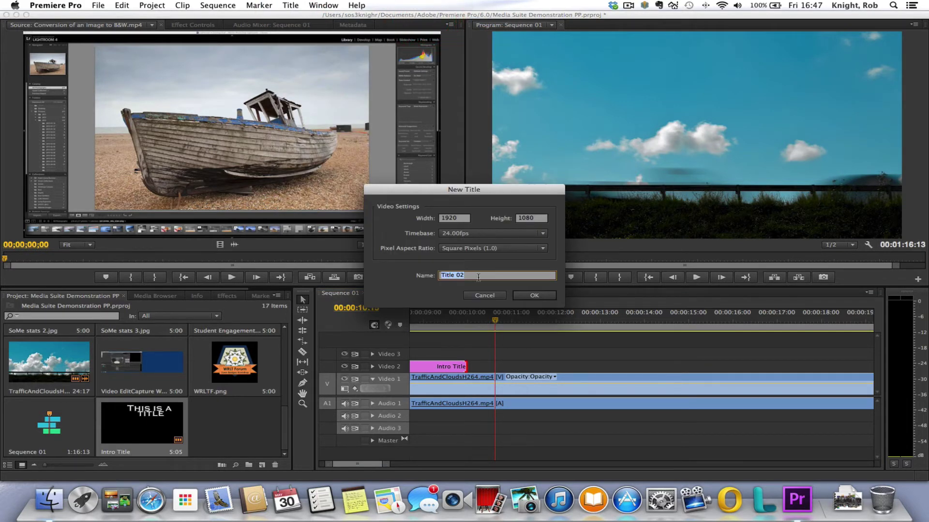
{"action": "type", "text": "Key Point1"}
{"action": "left_click", "coordinate": [547, 295]}
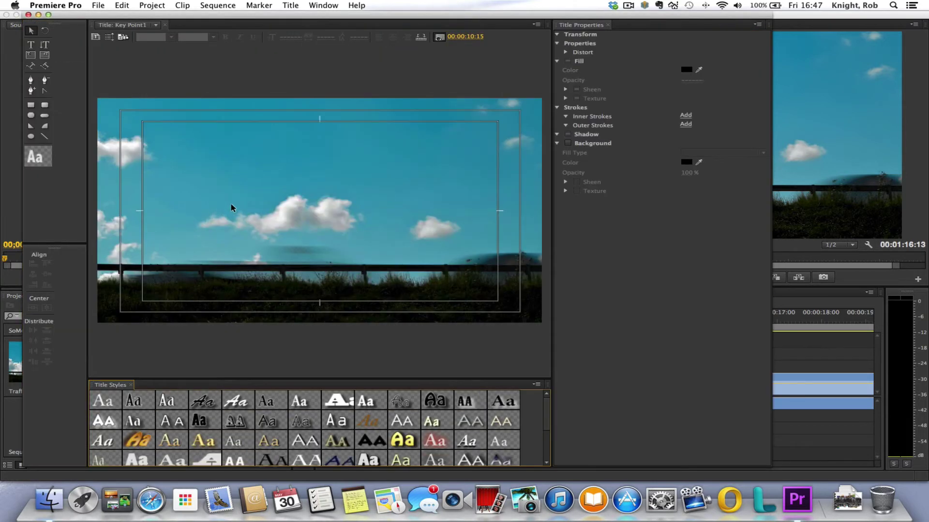
- Add a wide text box along the upper edge of the outer safe margin with the Type tool and enter "Key Point 1"
{"action": "left_click", "coordinate": [31, 45]}
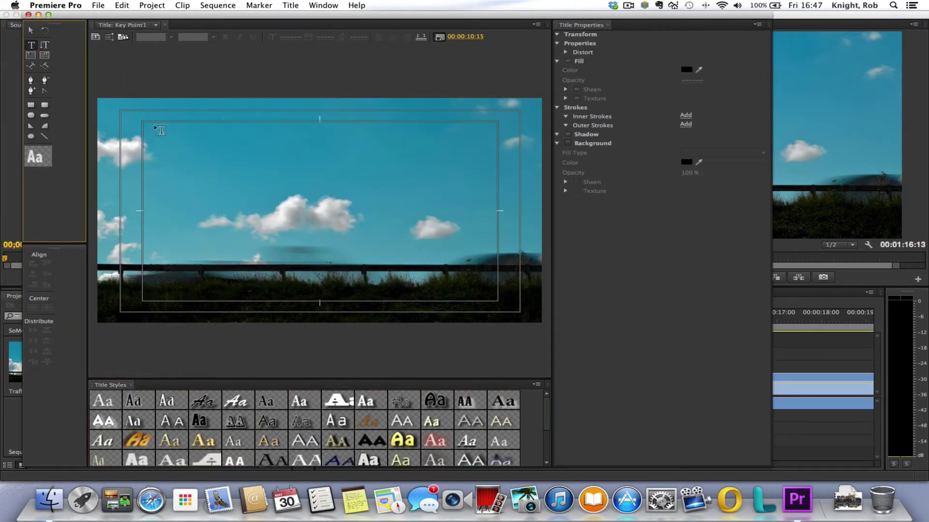
{"action": "left_click_drag", "start_coordinate": [121, 112], "coordinate": [519, 152]}
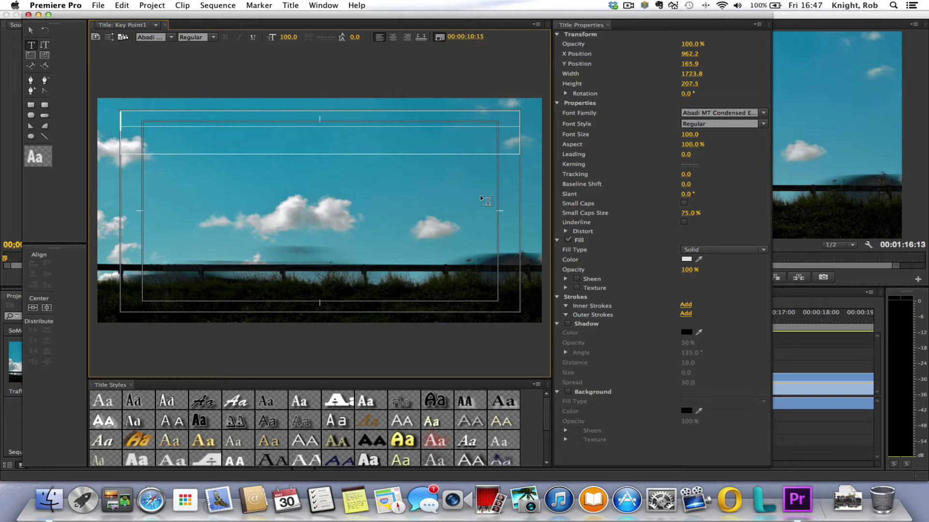
{"action": "type", "text": "Key Point "}
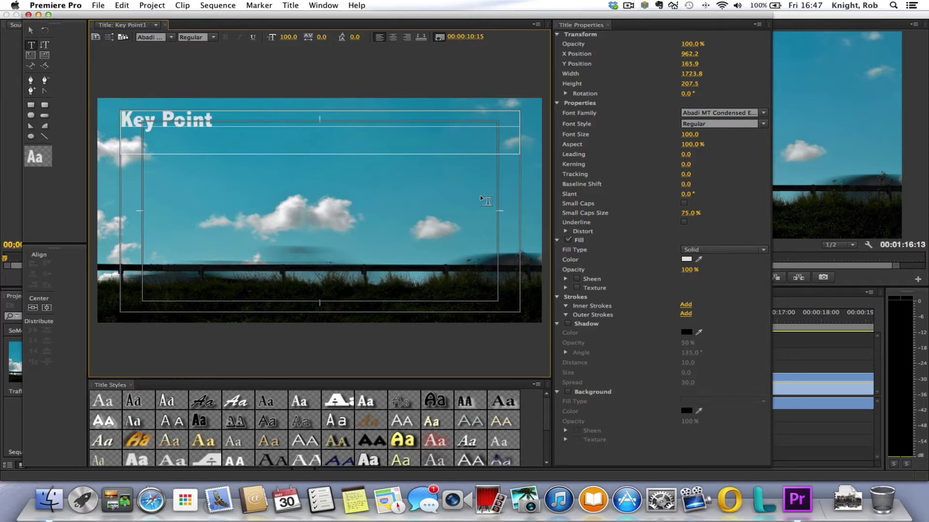
{"action": "type", "text": "1"}
- Center-align the "Key Point 1" text, and set its font size to 159 and its kerning to 15
{"action": "left_click_drag", "start_coordinate": [232, 122], "coordinate": [120, 121]}
{"action": "left_click", "coordinate": [395, 38]}
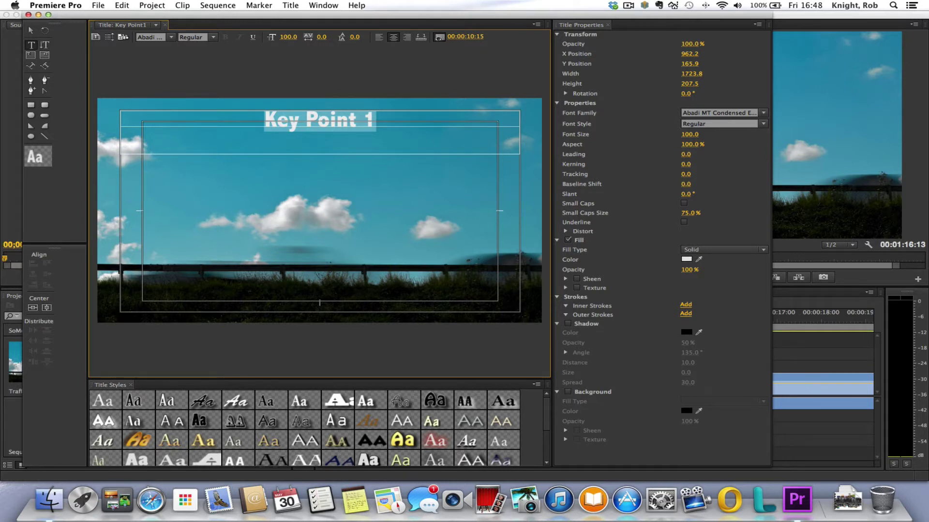
{"action": "left_click_drag", "start_coordinate": [288, 36], "coordinate": [316, 37]}
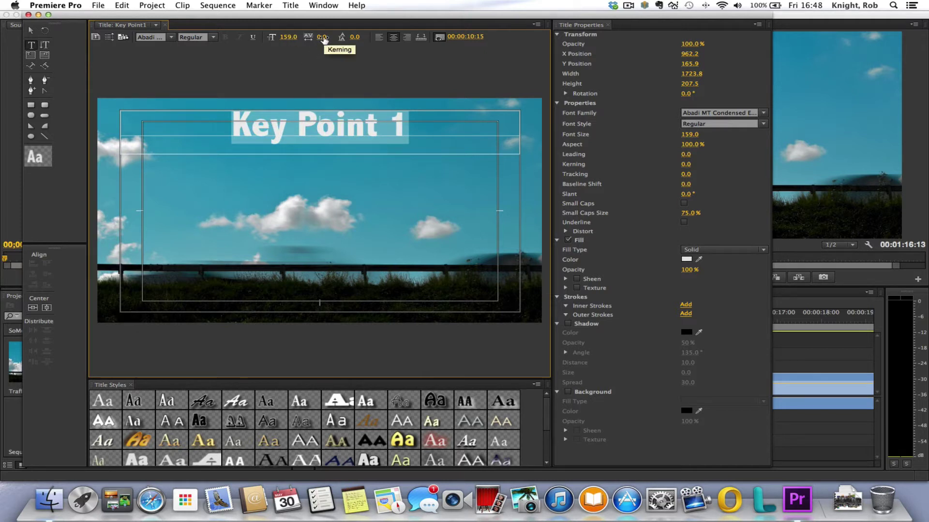
{"action": "left_click_drag", "start_coordinate": [323, 38], "coordinate": [329, 39]}
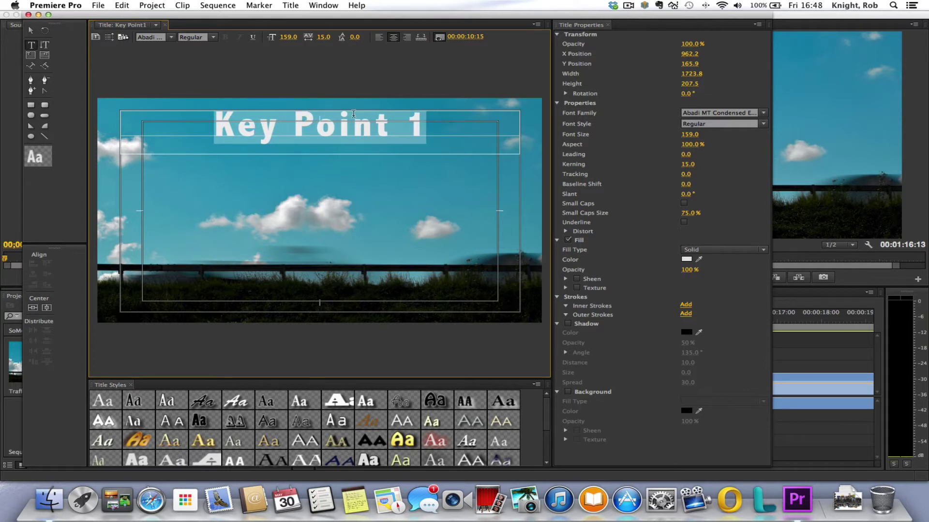
- Change the font family of the "Key Point 1" text to Kannada MN
{"action": "left_click", "coordinate": [764, 115]}
{"action": "left_click", "coordinate": [815, 163]}
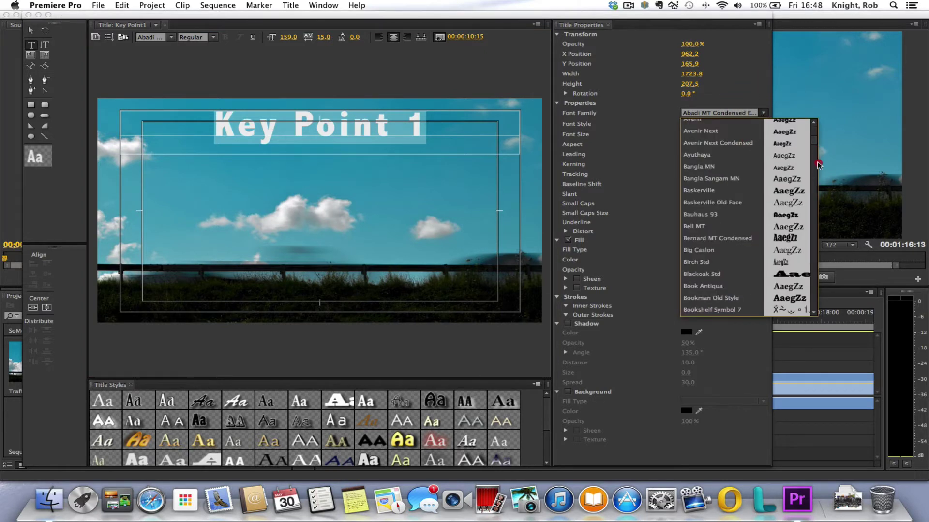
{"action": "left_click_drag", "start_coordinate": [817, 188], "coordinate": [816, 189]}
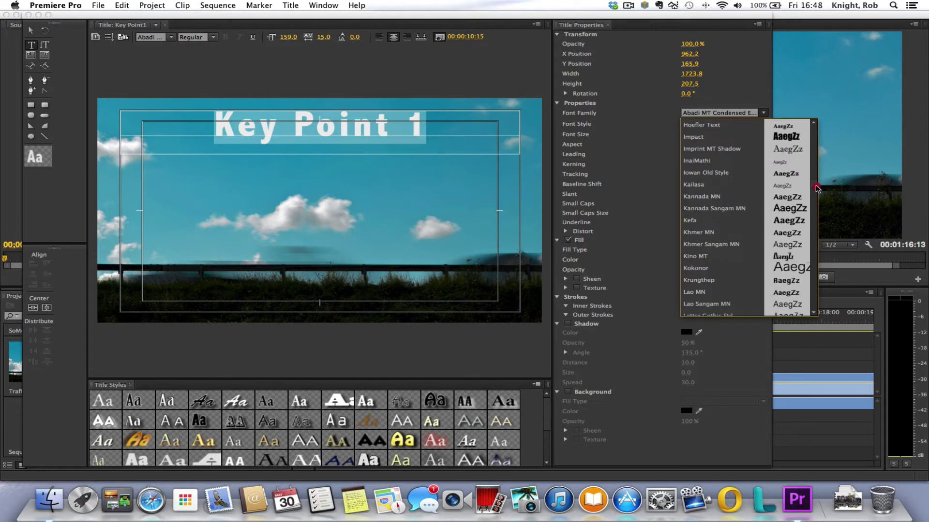
{"action": "left_click", "coordinate": [816, 186]}
{"action": "left_click", "coordinate": [711, 197]}
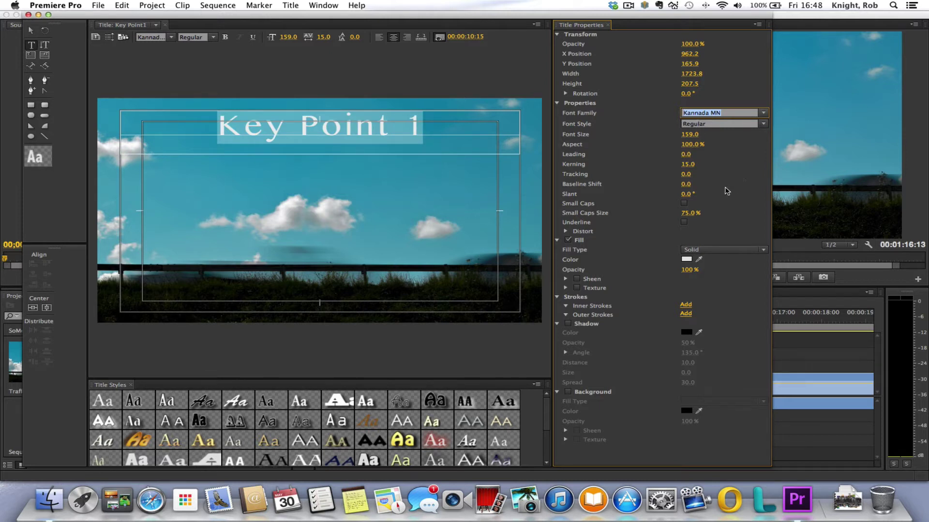
- Set the solid fill color of the "Key Point 1" text to red
{"action": "left_click", "coordinate": [687, 260]}
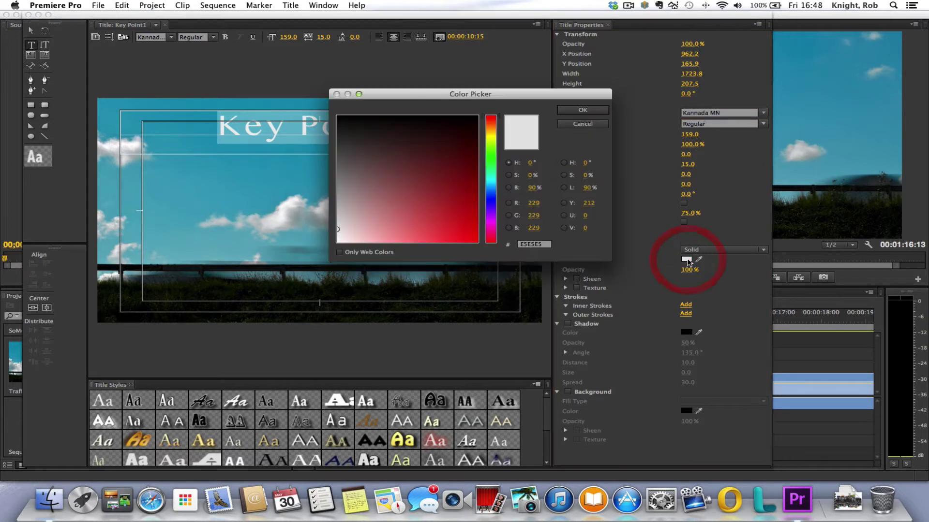
{"action": "left_click", "coordinate": [472, 230]}
{"action": "left_click", "coordinate": [582, 111]}
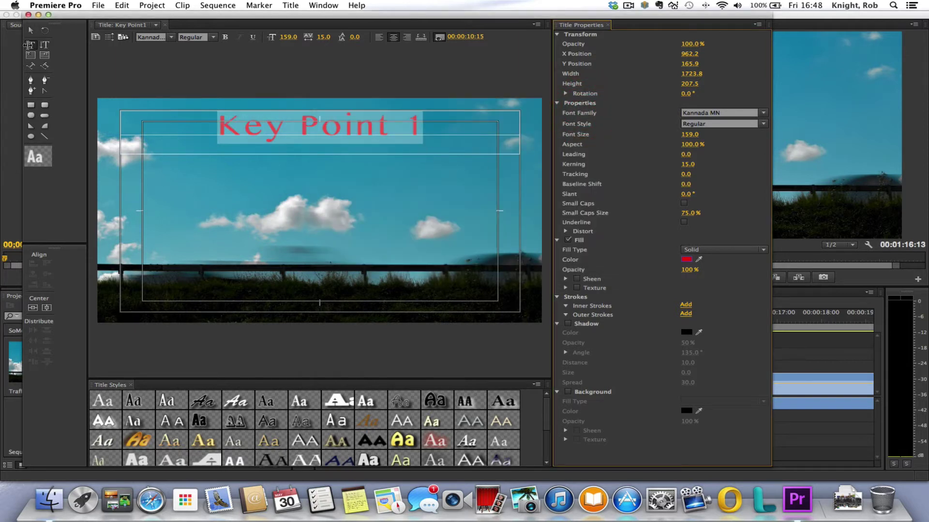
- Move the "Key Point 1" text box to about X 962, Y 159 with the Selection tool
{"action": "left_click", "coordinate": [31, 33]}
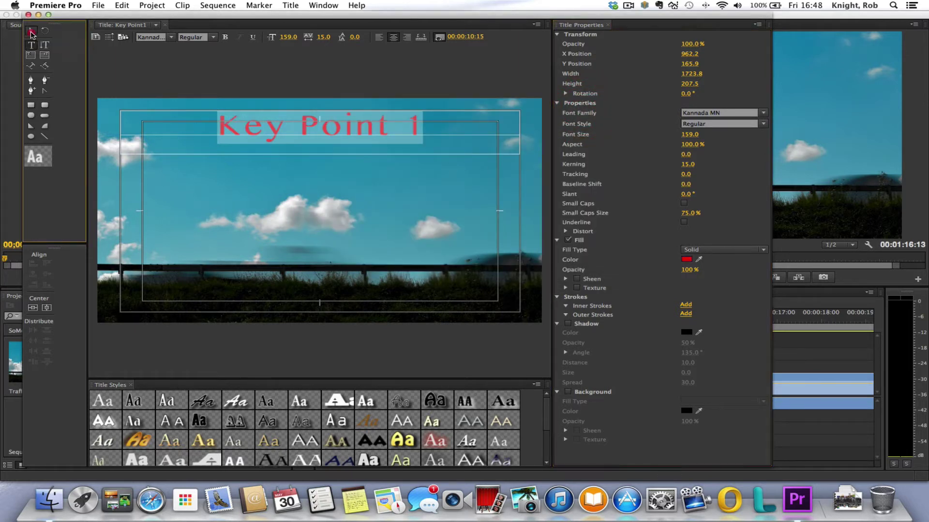
{"action": "left_click", "coordinate": [258, 140]}
{"action": "left_click", "coordinate": [328, 178]}
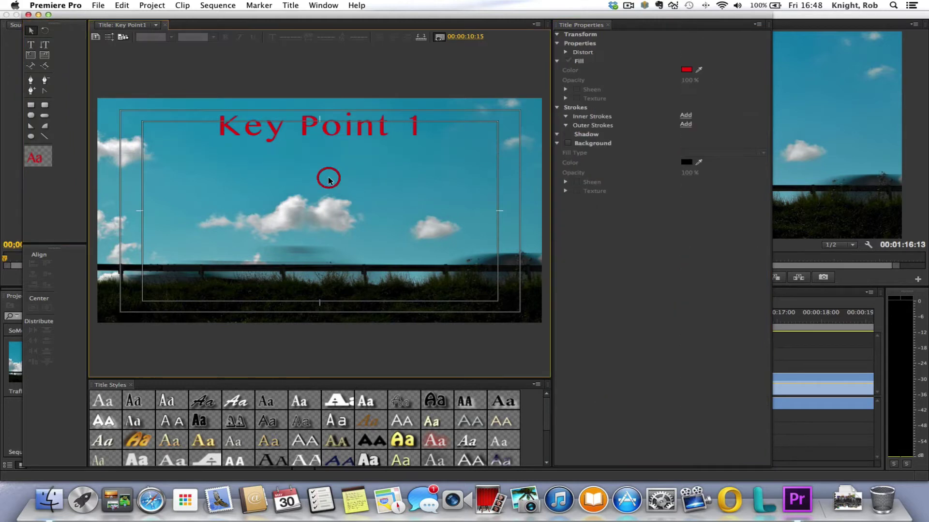
{"action": "left_click_drag", "start_coordinate": [323, 133], "coordinate": [297, 150]}
{"action": "left_click_drag", "start_coordinate": [328, 157], "coordinate": [325, 134]}
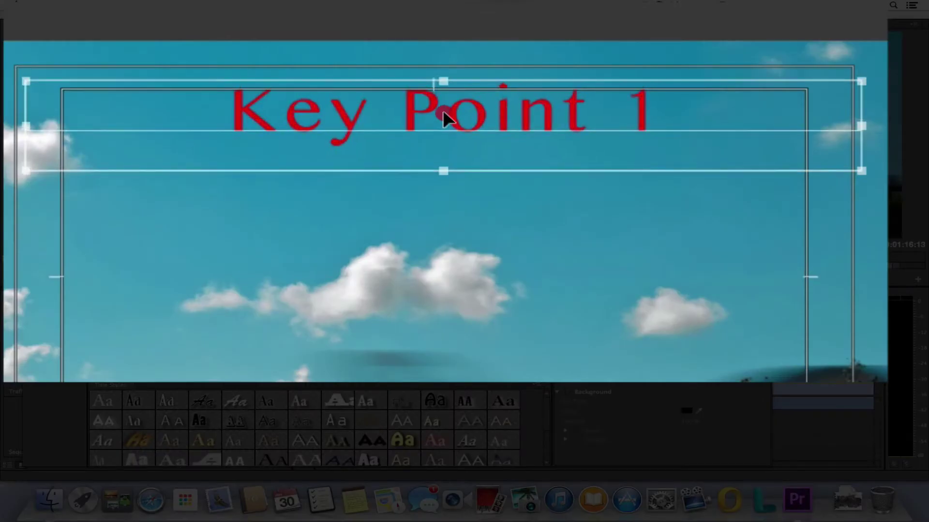
{"action": "mouse_move", "coordinate": [444, 116]}
{"action": "left_mouse_down"}
{"action": "mouse_move", "coordinate": [434, 110]}
{"action": "mouse_move", "coordinate": [442, 99]}
{"action": "left_mouse_up"}
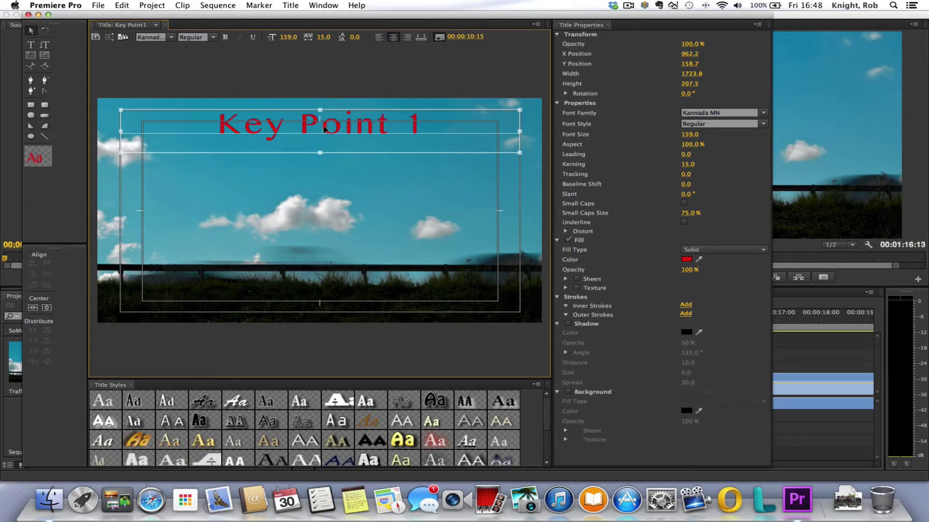
- Nudge the "Key Point 1" text box up to about Y 156 and close the title
{"action": "left_click_drag", "start_coordinate": [324, 129], "coordinate": [323, 129]}
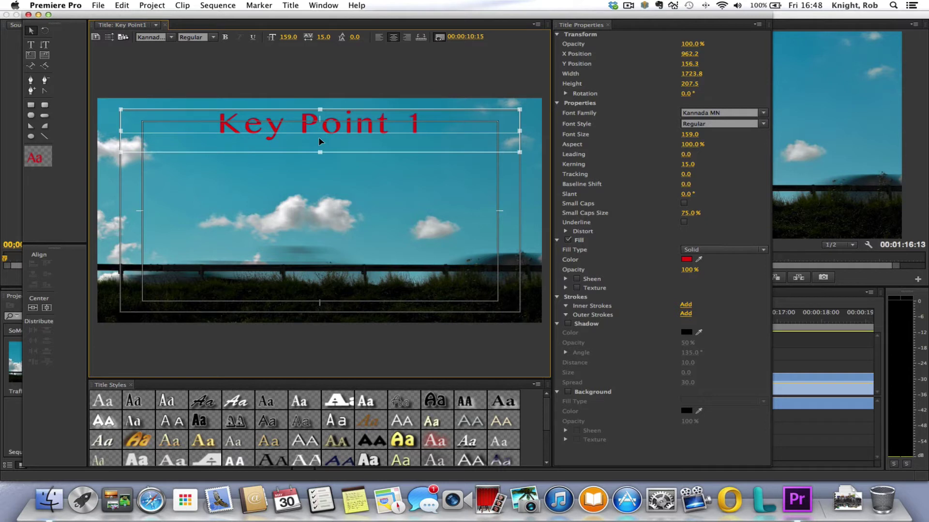
{"action": "left_click", "coordinate": [319, 178]}
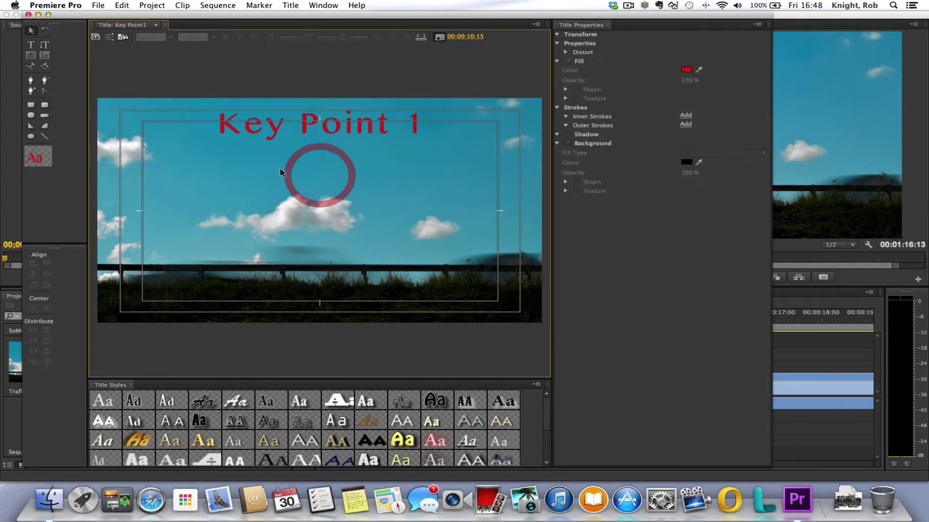
{"action": "left_click", "coordinate": [29, 15]}
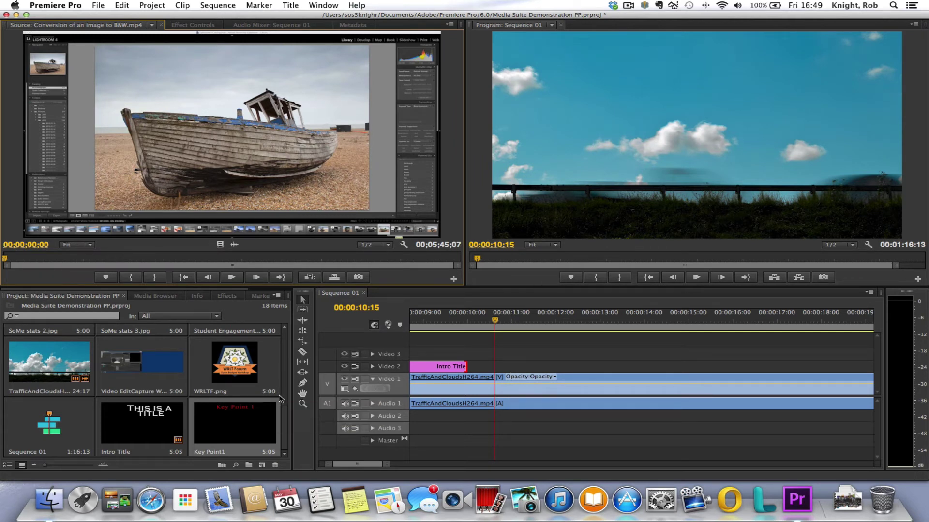
- Place the Key Point1 title on Video 2 at 00:00:10:15 and move the playhead to its end at 00:00:15:20
{"action": "left_click", "coordinate": [237, 432]}
{"action": "left_click_drag", "start_coordinate": [238, 432], "coordinate": [493, 369]}
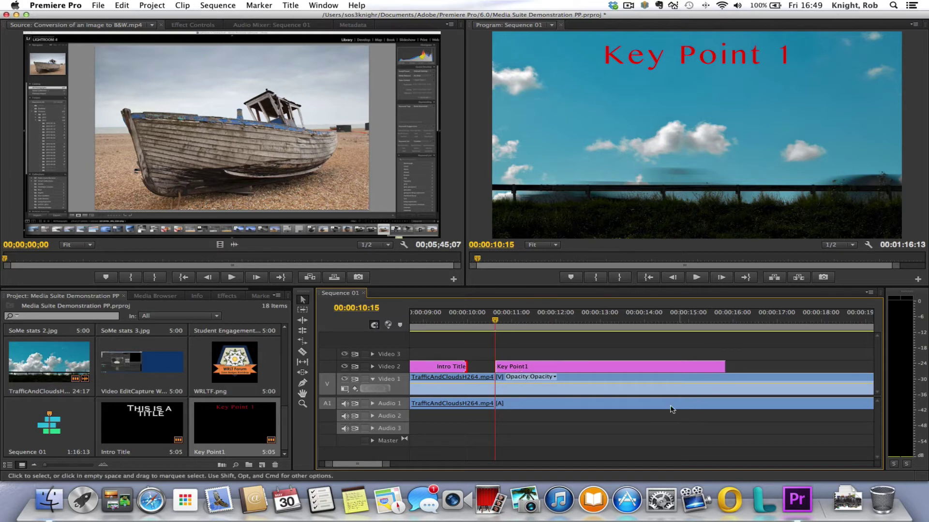
{"action": "left_click_drag", "start_coordinate": [496, 323], "coordinate": [727, 369]}
{"action": "left_click", "coordinate": [632, 355]}
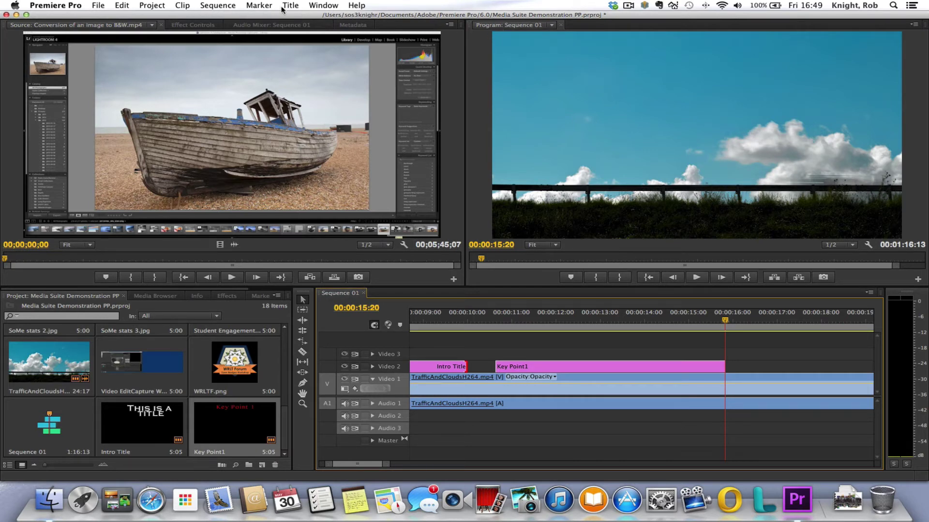
{"action": "double_click", "coordinate": [226, 430]}
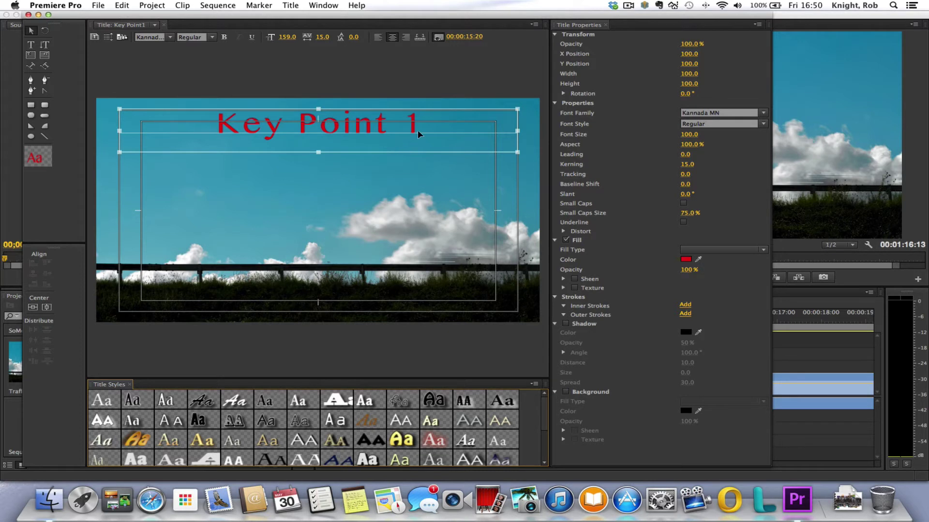
{"action": "key", "text": "super+s"}
{"action": "left_click", "coordinate": [30, 45]}
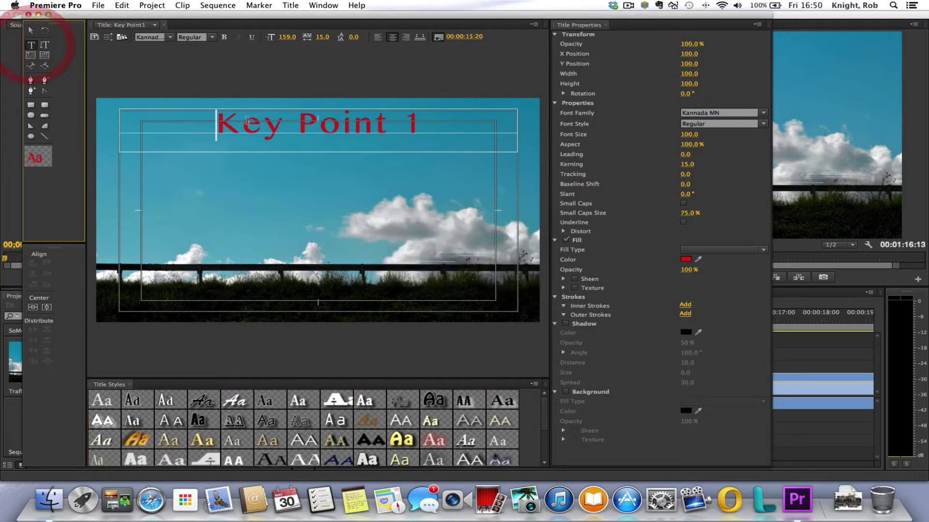
{"action": "left_click", "coordinate": [429, 129]}
{"action": "key", "text": "Return"}
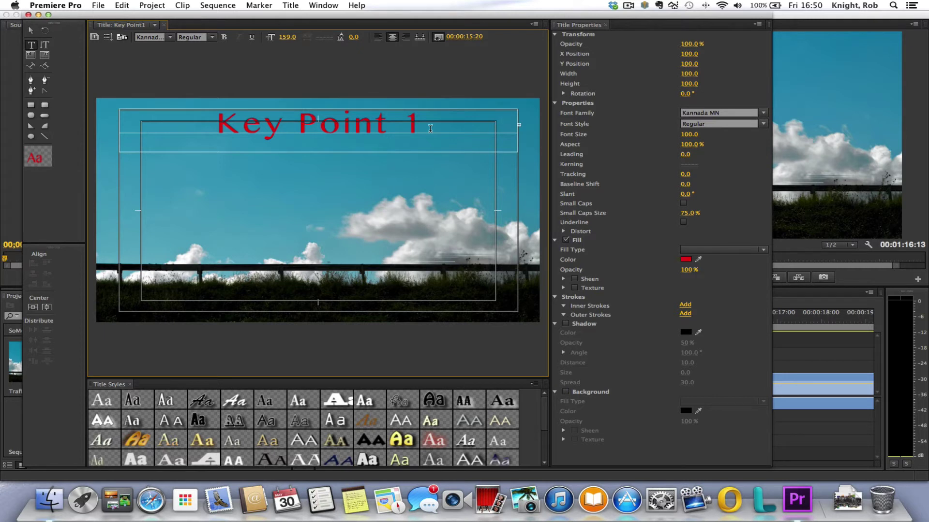
{"action": "left_click", "coordinate": [434, 165]}
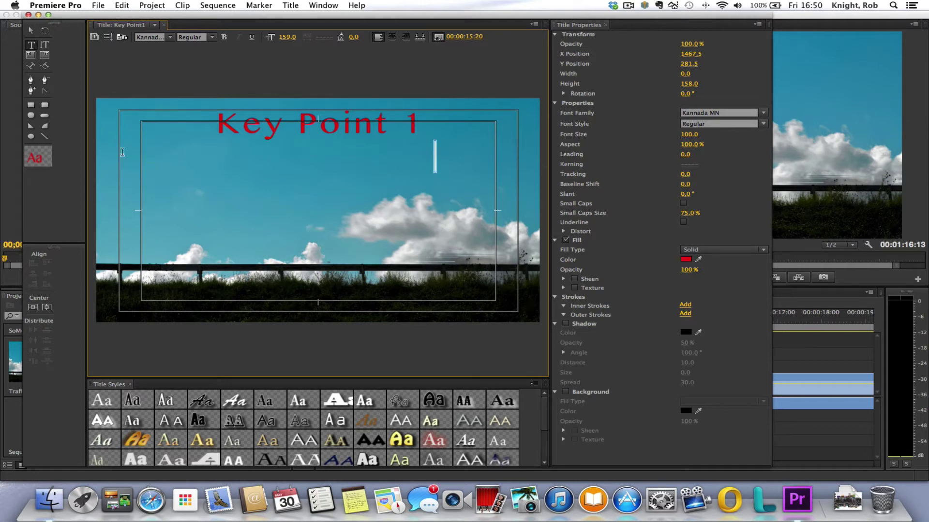
{"action": "left_click", "coordinate": [445, 183]}
{"action": "left_click", "coordinate": [31, 44]}
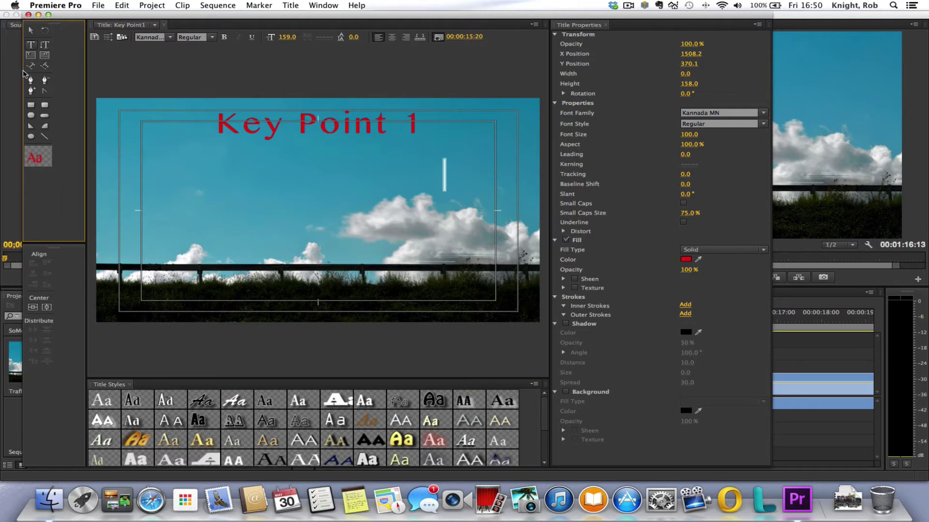
{"action": "left_click", "coordinate": [29, 18]}
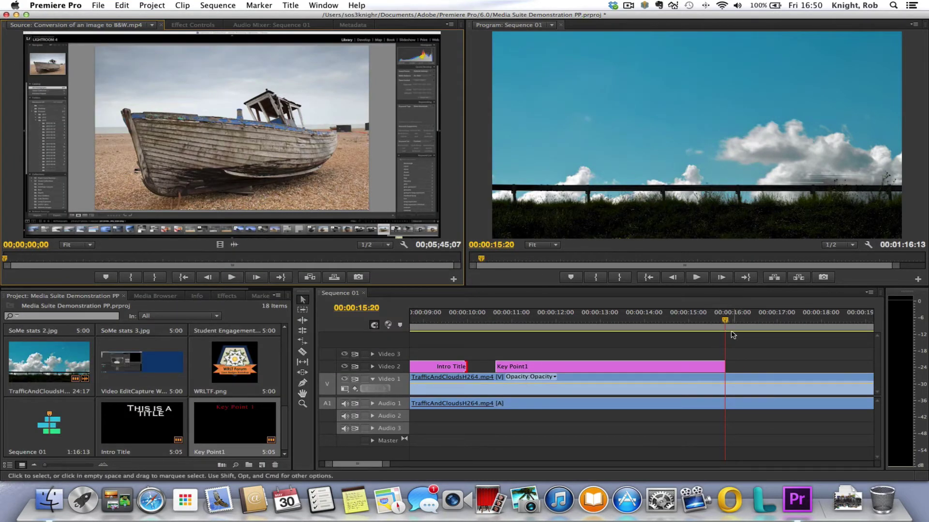
- Create a new default still title named "Key Point 2" with the playhead at 00:00:12:03
{"action": "left_click_drag", "start_coordinate": [726, 339], "coordinate": [562, 359]}
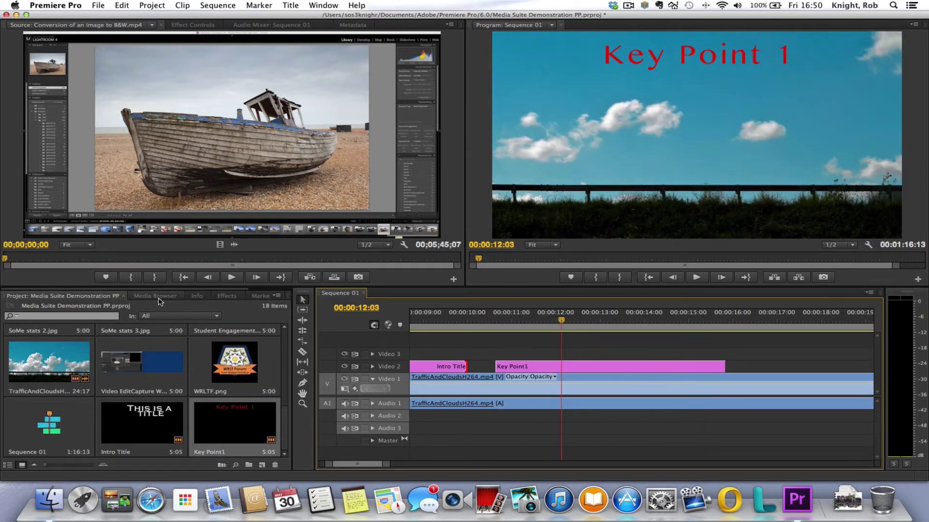
{"action": "left_click", "coordinate": [291, 7]}
{"action": "mouse_move", "coordinate": [338, 23]}
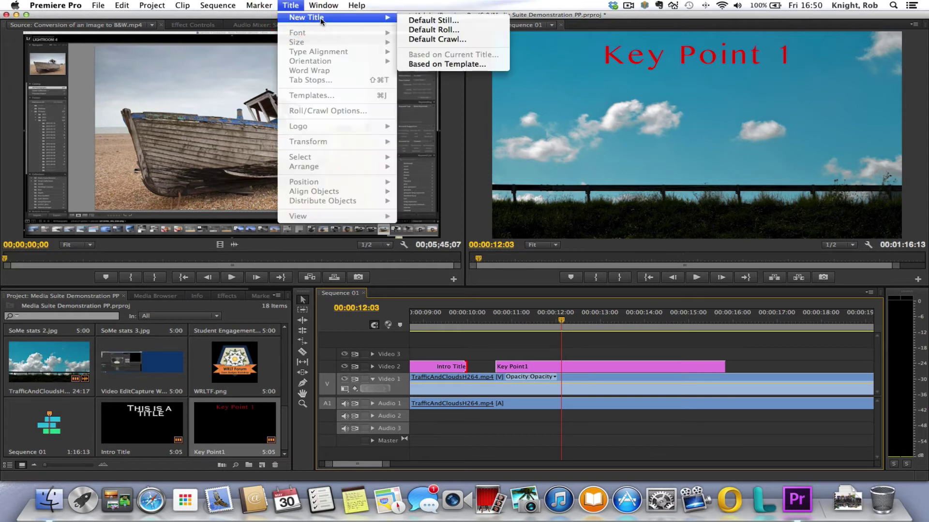
{"action": "left_click", "coordinate": [418, 22]}
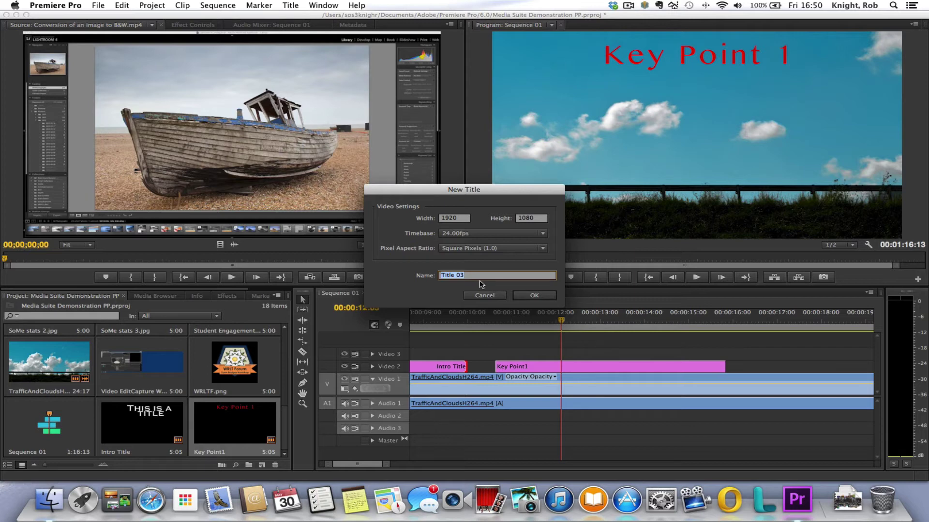
{"action": "type", "text": "Key Point 2"}
{"action": "left_click", "coordinate": [527, 298]}
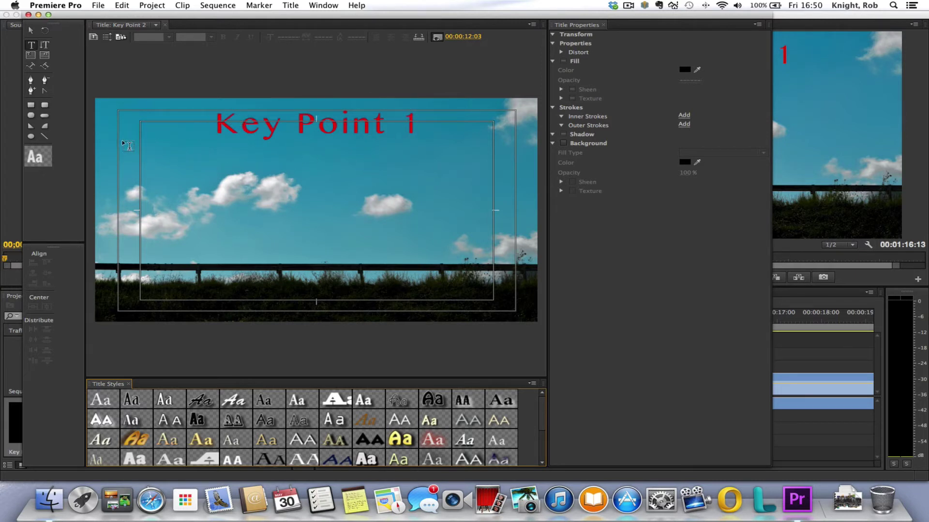
- Add a text box about 1699 wide and 261 high just below the "Key Point 1" text, containing "Key Point 2"
{"action": "left_click", "coordinate": [162, 146]}
{"action": "left_click_drag", "start_coordinate": [122, 141], "coordinate": [514, 195]}
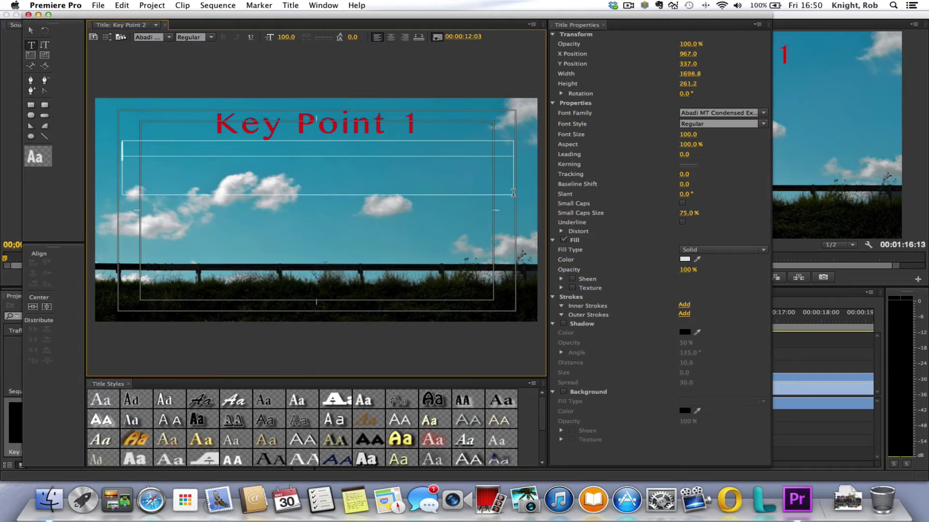
{"action": "type", "text": "Key Point"}
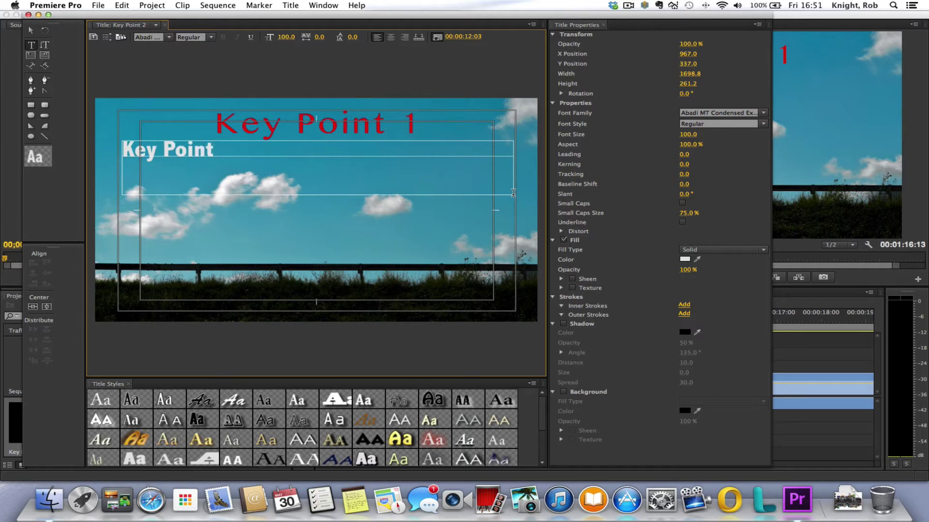
{"action": "type", "text": " 2"}
- Center-align the "Key Point 2" text and change its font family to Kannada MN
{"action": "left_click_drag", "start_coordinate": [203, 152], "coordinate": [122, 152]}
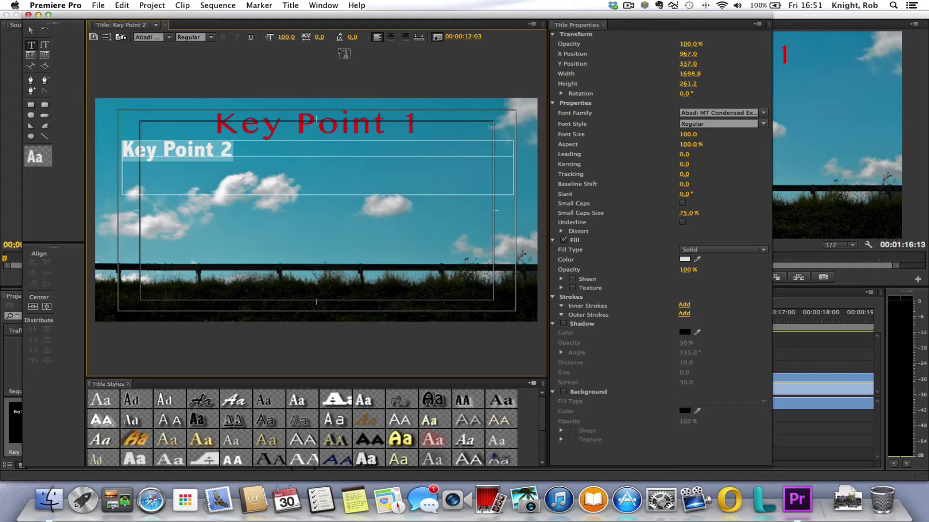
{"action": "left_click", "coordinate": [391, 37]}
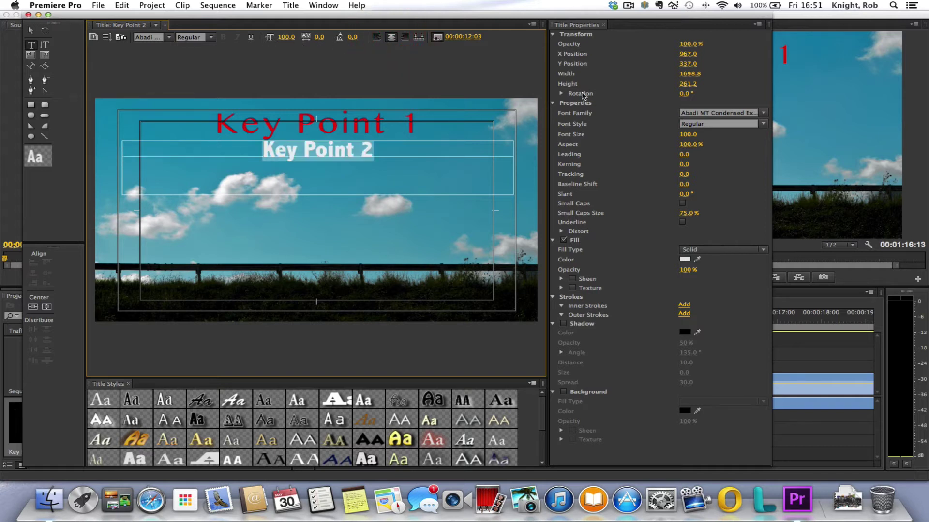
{"action": "left_click", "coordinate": [764, 114]}
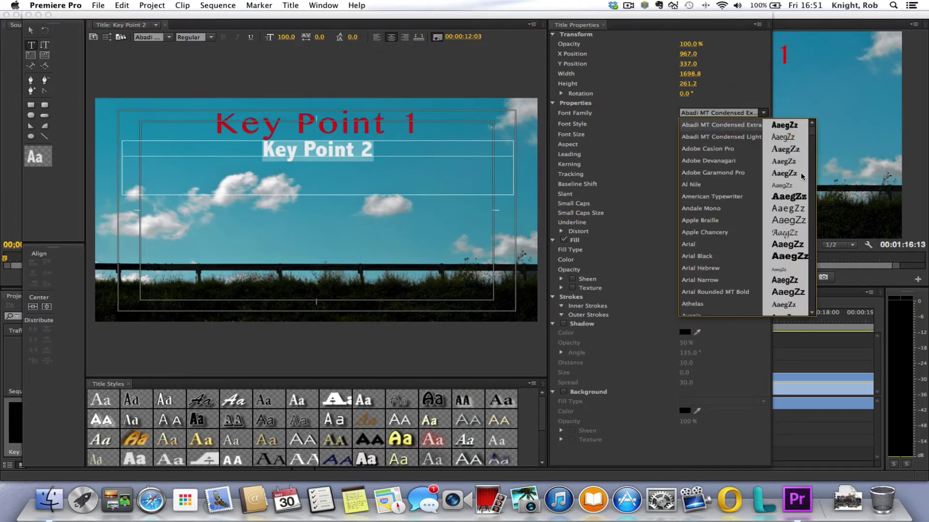
{"action": "left_click_drag", "start_coordinate": [812, 133], "coordinate": [822, 192]}
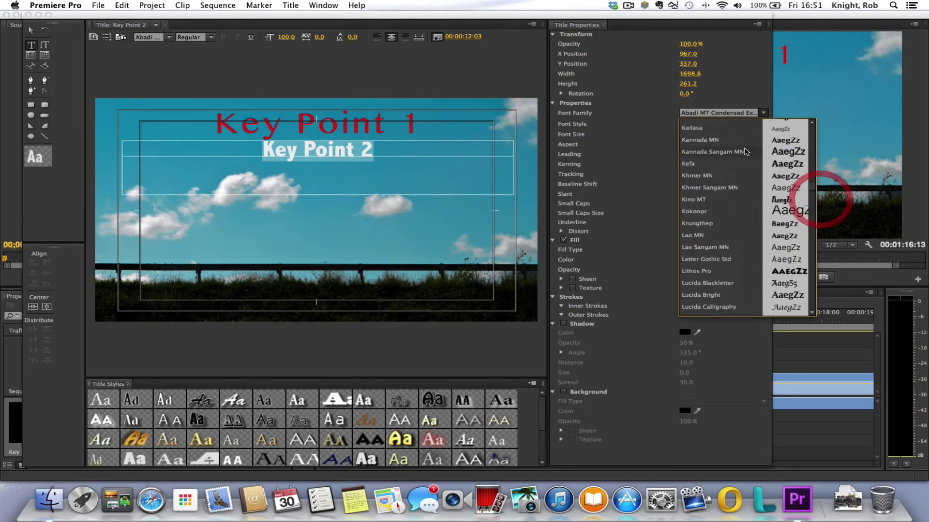
{"action": "left_click", "coordinate": [709, 140]}
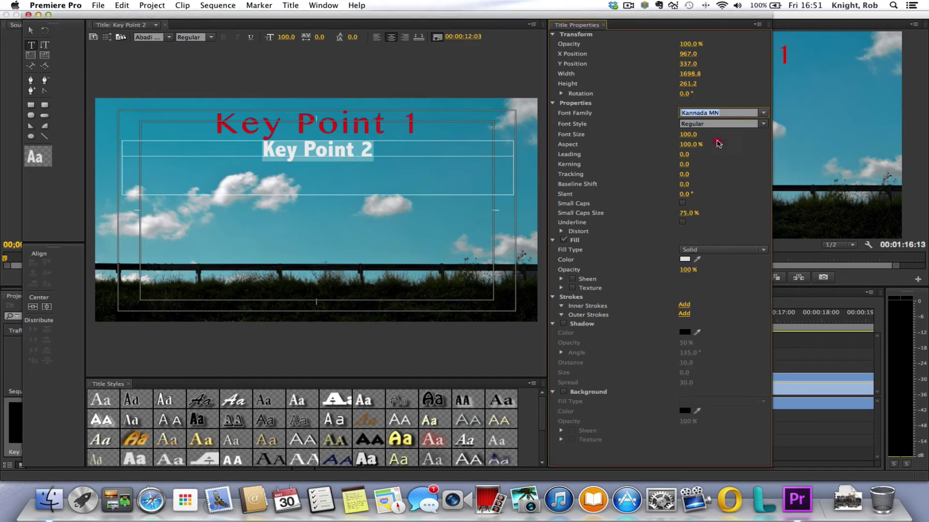
- Format the "Key Point 2" text with a red FF0000 fill, font size 176 and kerning 4
{"action": "left_click", "coordinate": [685, 260]}
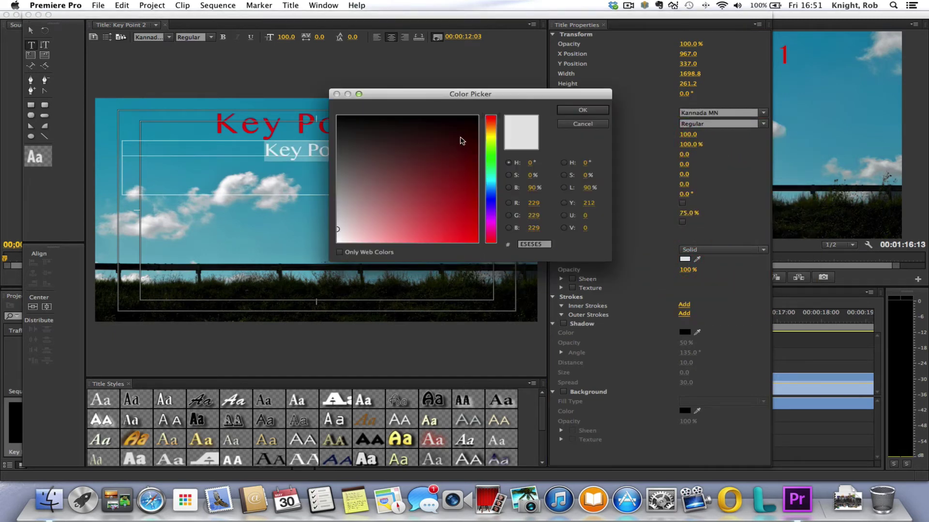
{"action": "left_click", "coordinate": [477, 242]}
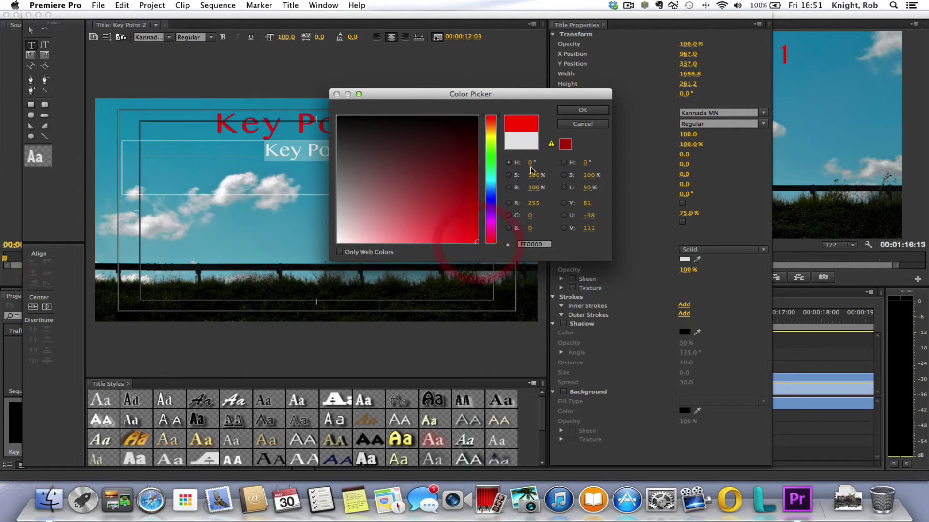
{"action": "left_click", "coordinate": [574, 112]}
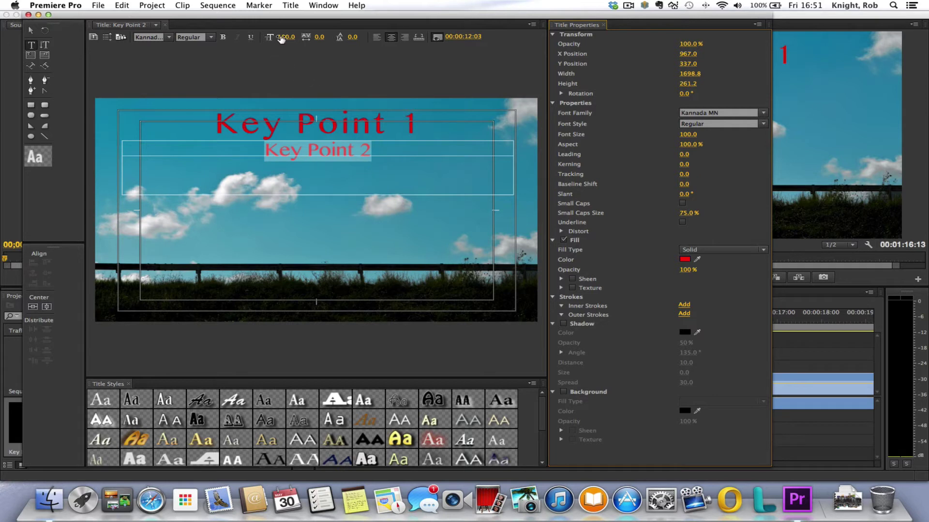
{"action": "left_click_drag", "start_coordinate": [286, 37], "coordinate": [321, 37]}
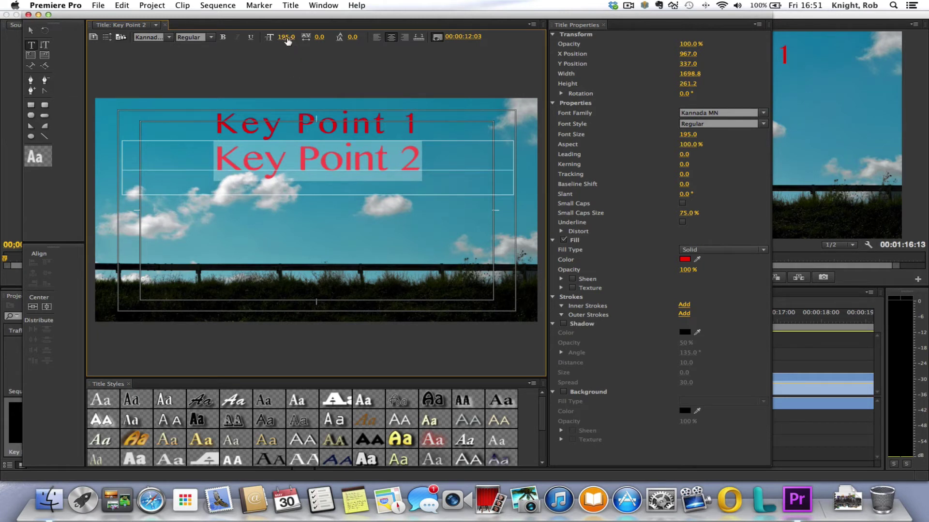
{"action": "left_click_drag", "start_coordinate": [285, 37], "coordinate": [322, 36]}
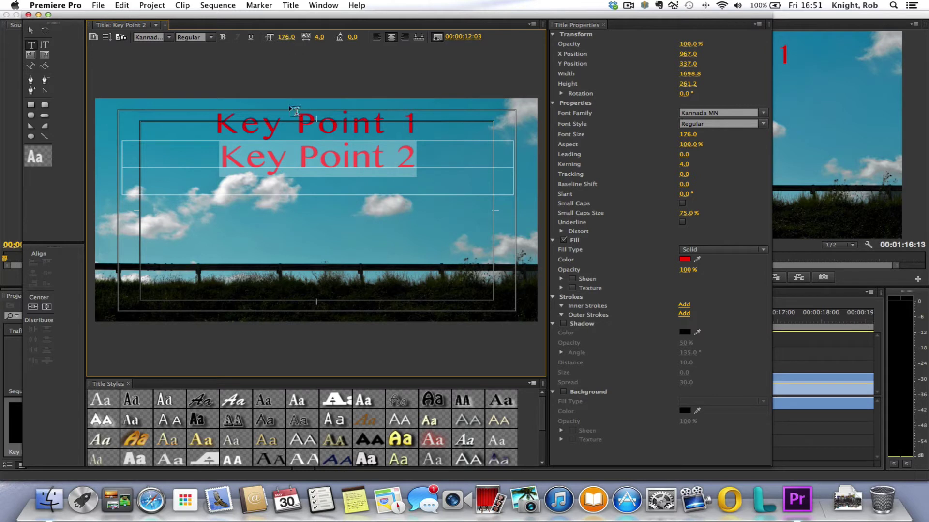
- Move the "Key Point 2" text box to about X 957, Y 399 with the Selection tool
{"action": "left_click", "coordinate": [30, 30]}
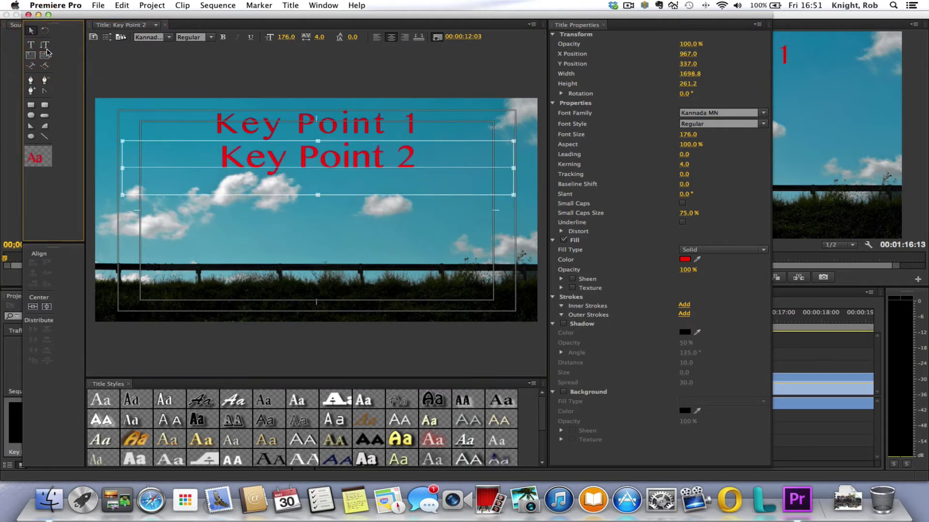
{"action": "left_click", "coordinate": [268, 213]}
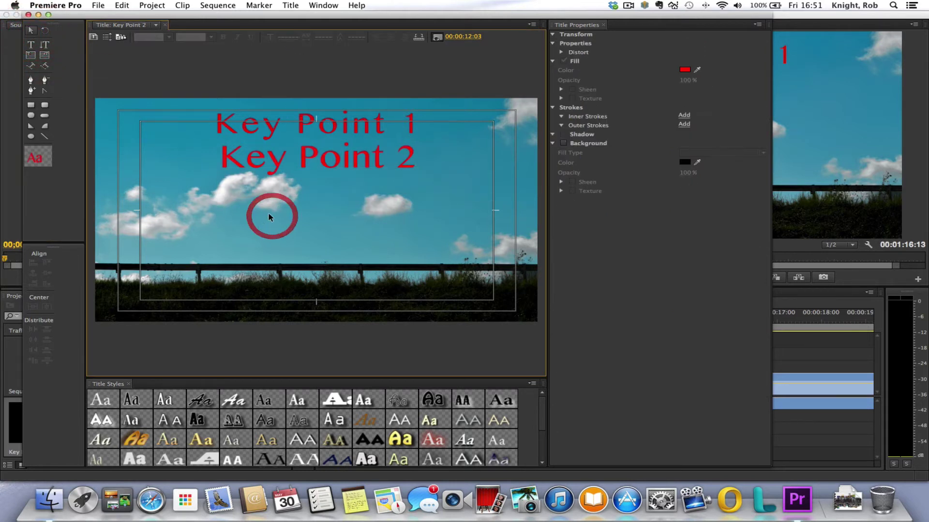
{"action": "left_click_drag", "start_coordinate": [328, 171], "coordinate": [323, 176]}
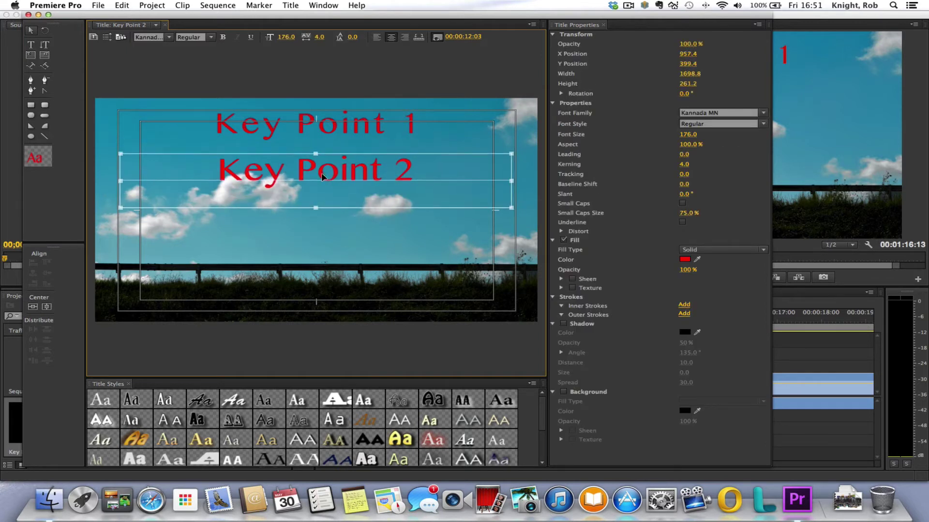
{"action": "left_click", "coordinate": [290, 242]}
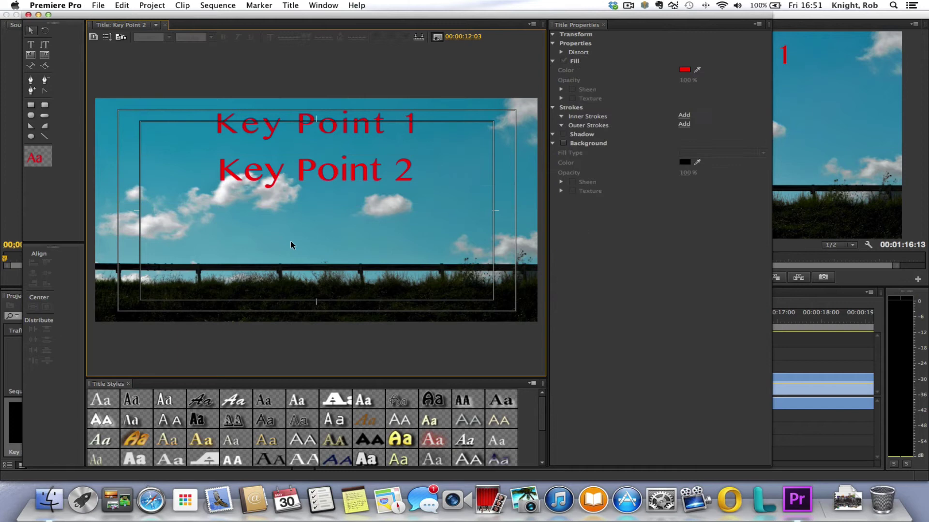
- Close the title and place Key Point 2 on Video 2 at 00:00:12:03, over the later part of Key Point1
{"action": "left_click", "coordinate": [28, 15]}
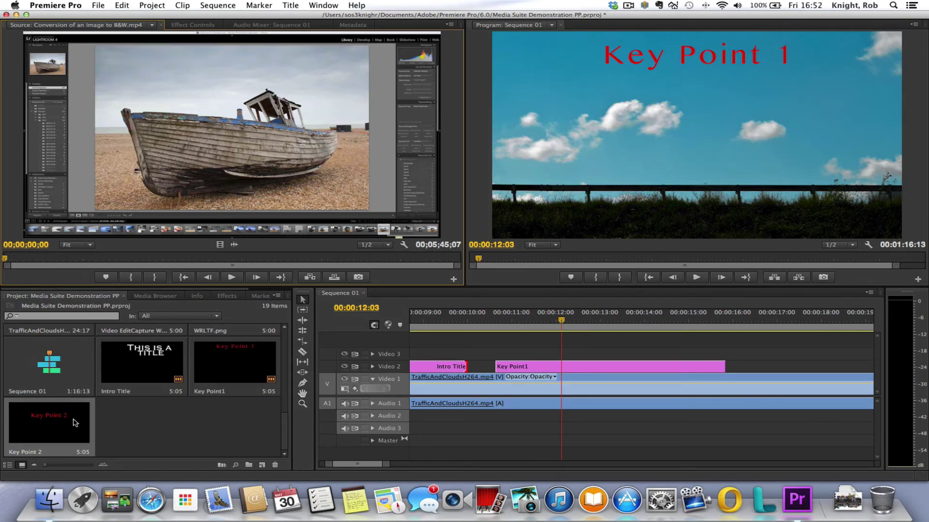
{"action": "left_click_drag", "start_coordinate": [74, 423], "coordinate": [561, 356]}
{"action": "mouse_move", "coordinate": [561, 372]}
{"action": "left_mouse_down"}
{"action": "mouse_move", "coordinate": [561, 359]}
{"action": "mouse_move", "coordinate": [561, 368]}
{"action": "mouse_move", "coordinate": [579, 366]}
{"action": "mouse_move", "coordinate": [566, 372]}
{"action": "left_mouse_up"}
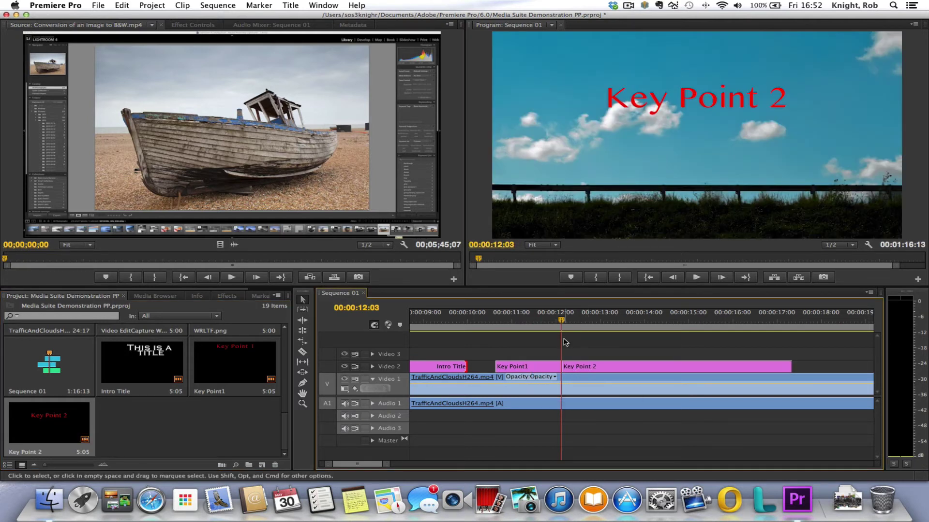
- Move the playhead to 00:00:11:18 and shift the Key Point 2 clip up to Video 3, keeping its 00:00:12:03 start
{"action": "mouse_move", "coordinate": [561, 321]}
{"action": "left_mouse_down"}
{"action": "mouse_move", "coordinate": [487, 325]}
{"action": "mouse_move", "coordinate": [579, 330]}
{"action": "mouse_move", "coordinate": [545, 327]}
{"action": "left_mouse_up"}
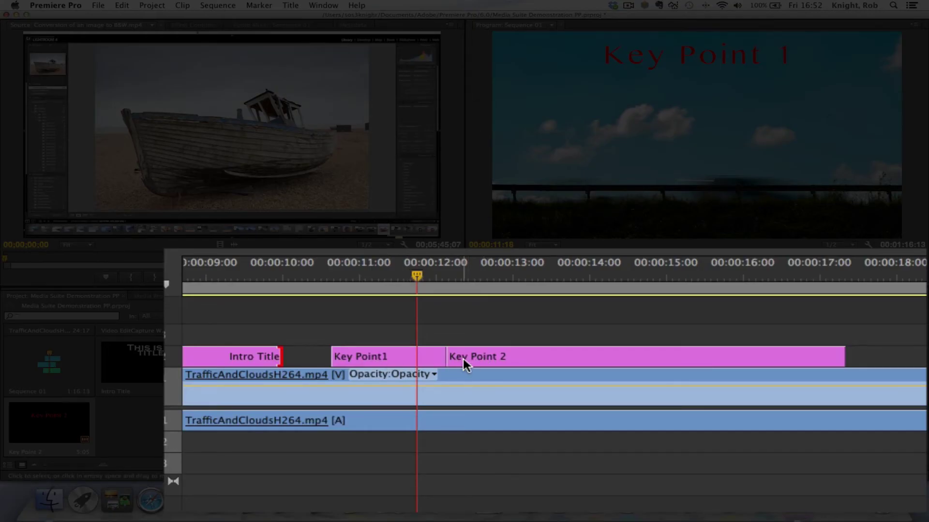
{"action": "left_click_drag", "start_coordinate": [464, 360], "coordinate": [484, 343]}
{"action": "left_click_drag", "start_coordinate": [584, 360], "coordinate": [583, 359]}
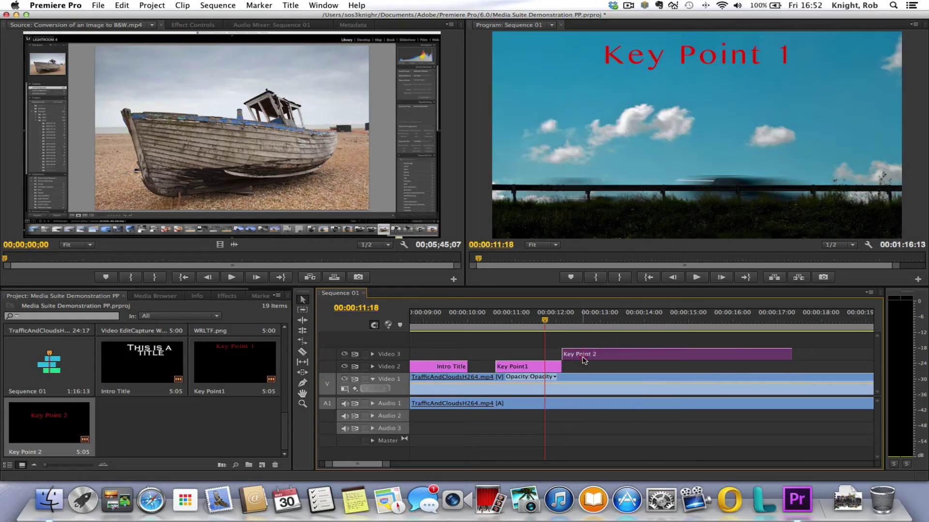
- Extend the end of the Key Point1 clip to match the end of Key Point 2 and move the playhead to 00:00:14:12
{"action": "left_click", "coordinate": [556, 369]}
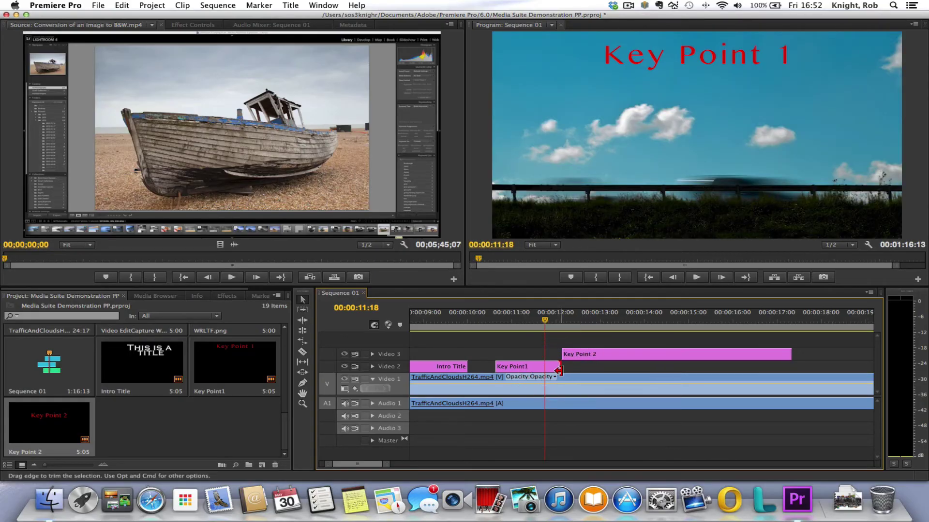
{"action": "left_click_drag", "start_coordinate": [556, 369], "coordinate": [792, 369]}
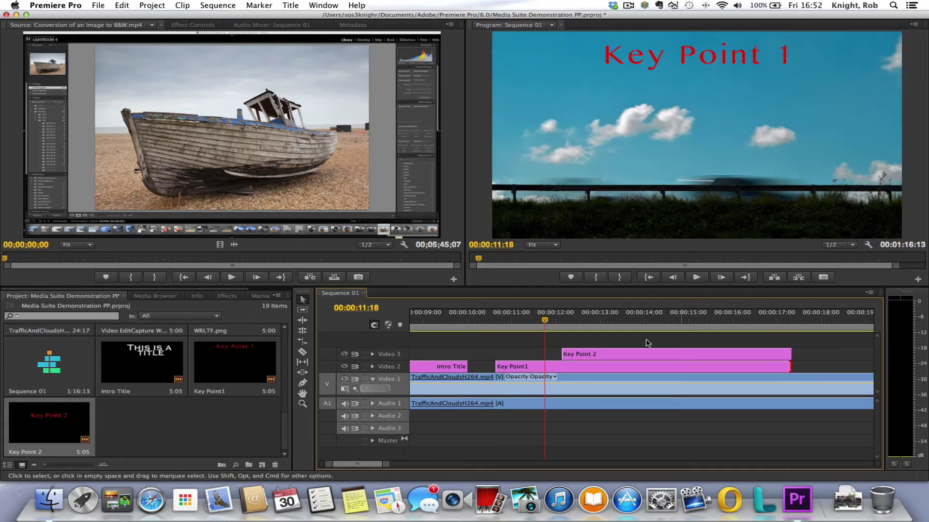
{"action": "left_click_drag", "start_coordinate": [546, 322], "coordinate": [669, 335]}
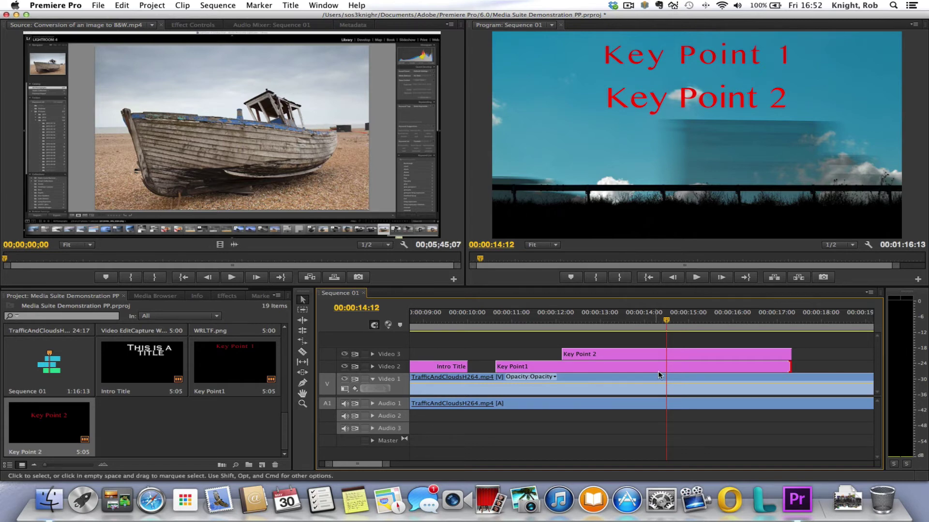
- Add two video tracks after Video 3 and one audio track after Audio 3 to the sequence
{"action": "right_click", "coordinate": [399, 354]}
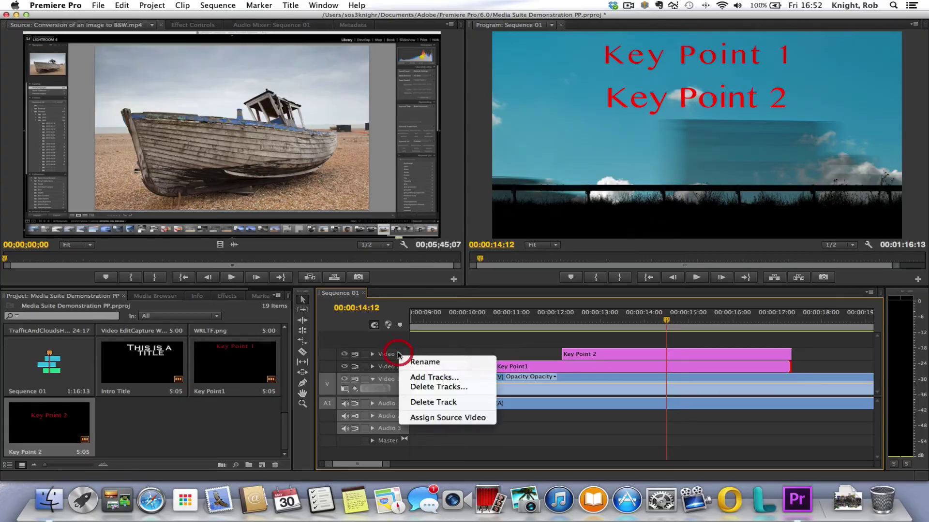
{"action": "left_click", "coordinate": [420, 352]}
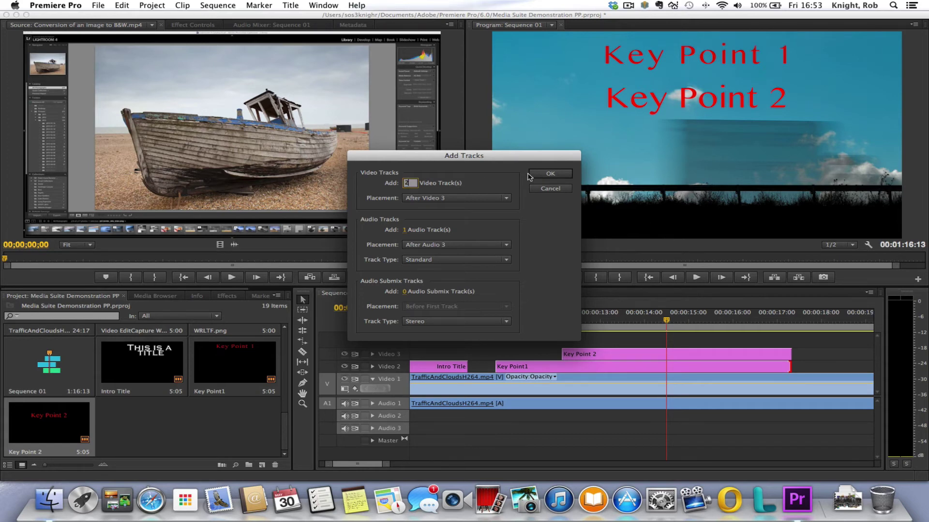
{"action": "left_click", "coordinate": [560, 175]}
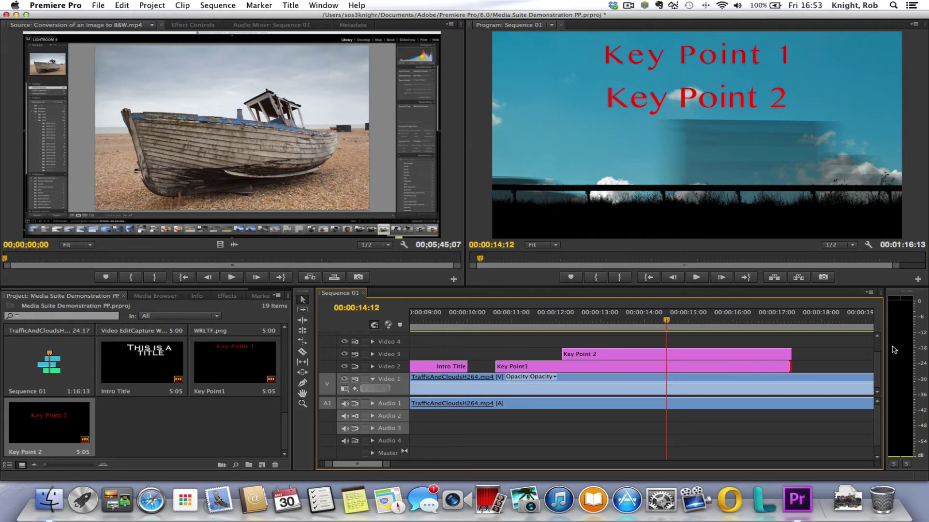
{"action": "mouse_move", "coordinate": [877, 365]}
{"action": "left_mouse_down"}
{"action": "mouse_move", "coordinate": [877, 348]}
{"action": "mouse_move", "coordinate": [877, 362]}
{"action": "left_mouse_up"}
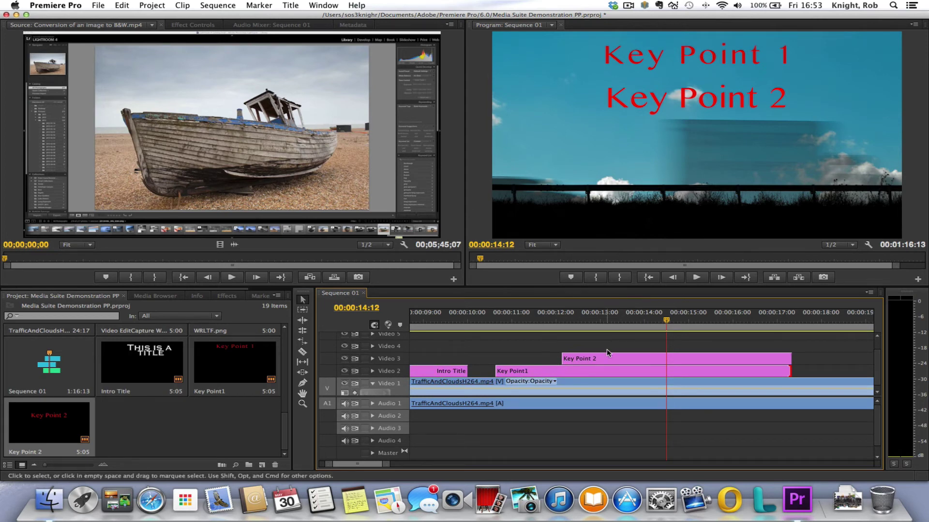
- Create a new default still title named "Key Point 3"
{"action": "left_click", "coordinate": [291, 6]}
{"action": "mouse_move", "coordinate": [333, 18]}
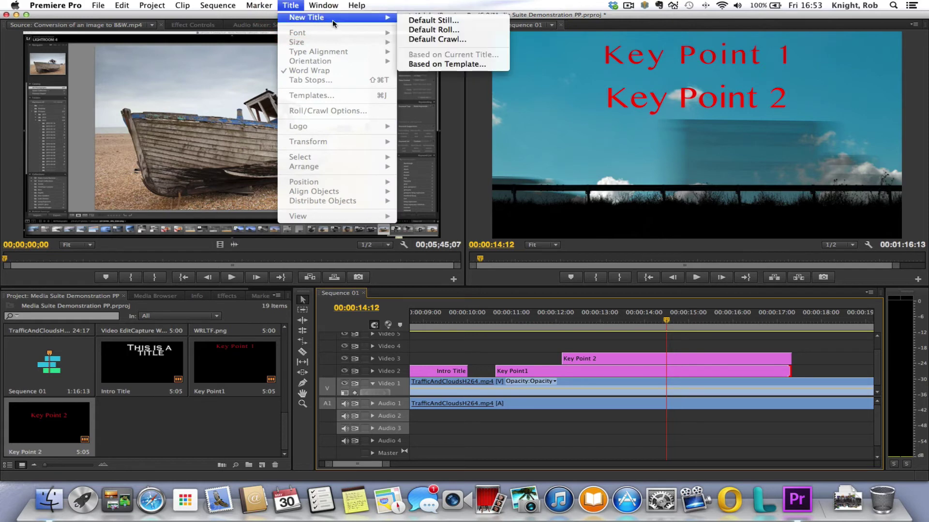
{"action": "left_click", "coordinate": [472, 21]}
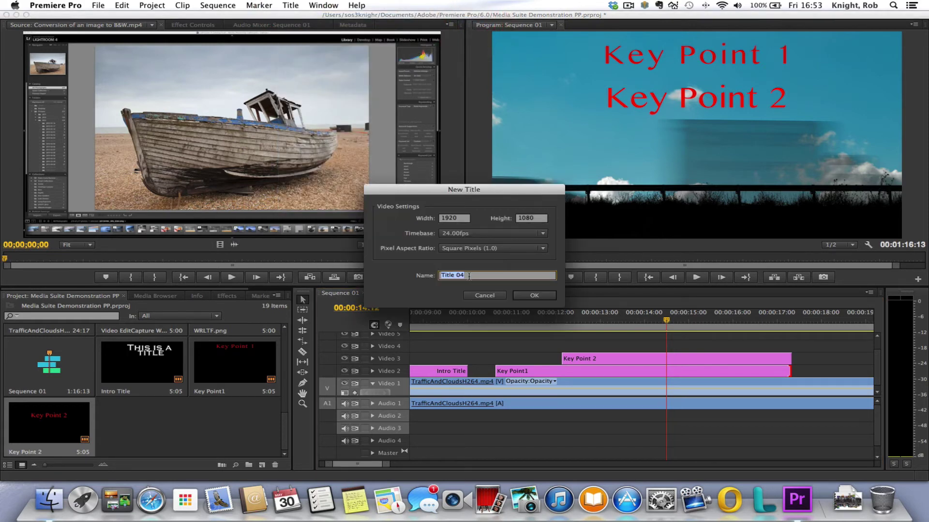
{"action": "type", "text": "Key Point 3"}
{"action": "left_click", "coordinate": [535, 296]}
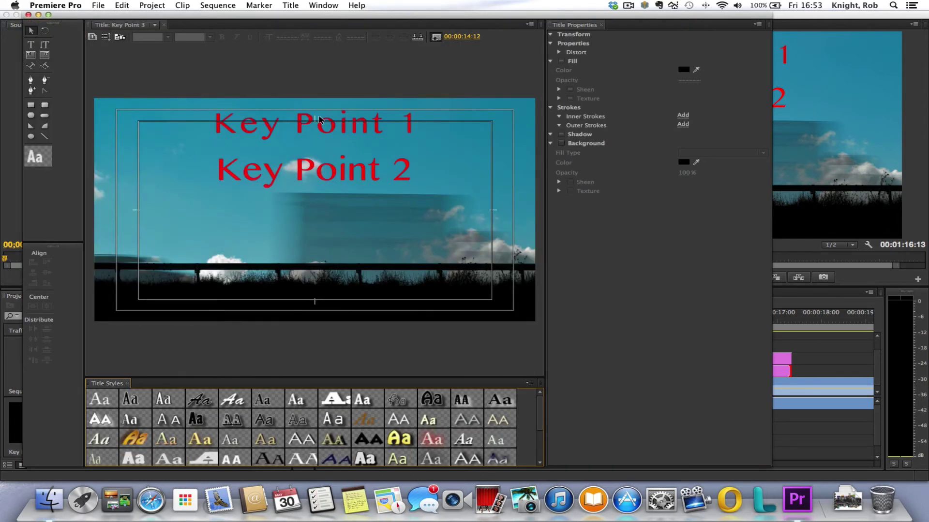
- Draw a text box about 1720 by 303 below the Key Point 2 text and set its font to Kannada MN
{"action": "left_click", "coordinate": [32, 45]}
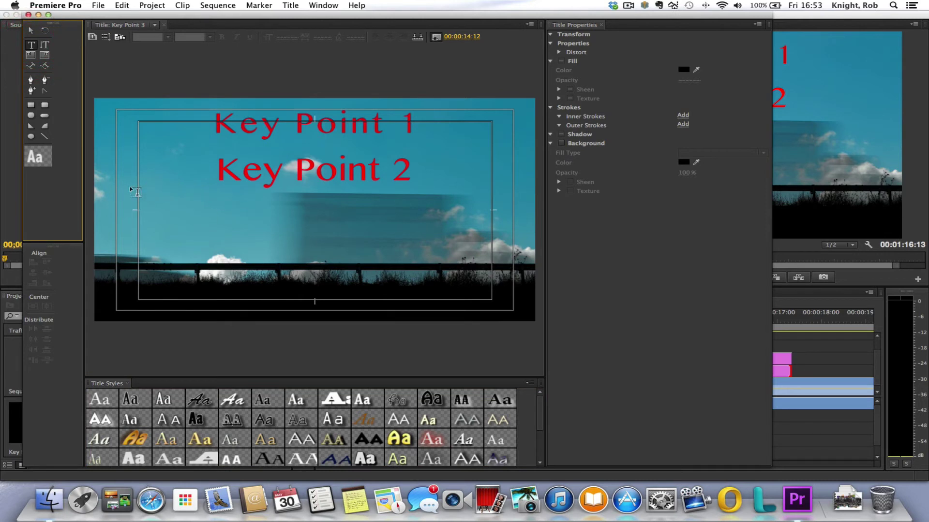
{"action": "left_click_drag", "start_coordinate": [118, 188], "coordinate": [511, 251]}
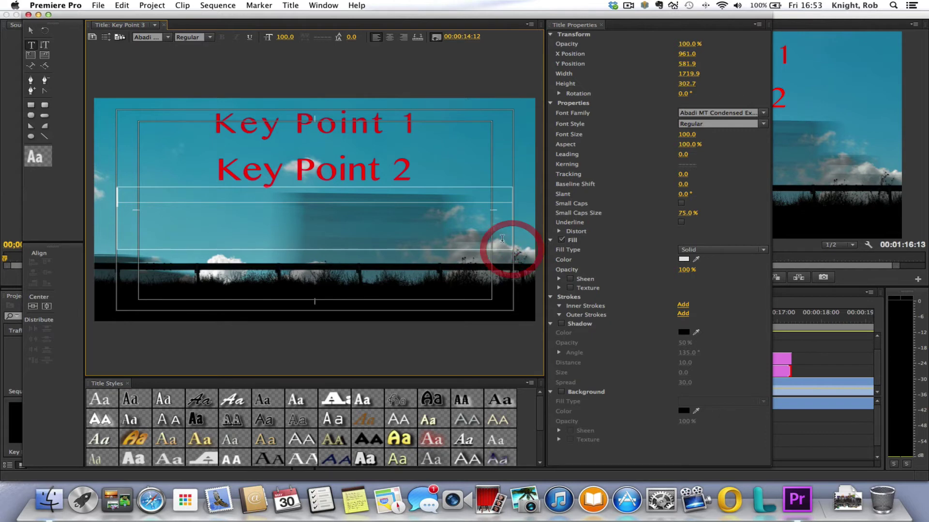
{"action": "left_click", "coordinate": [763, 113]}
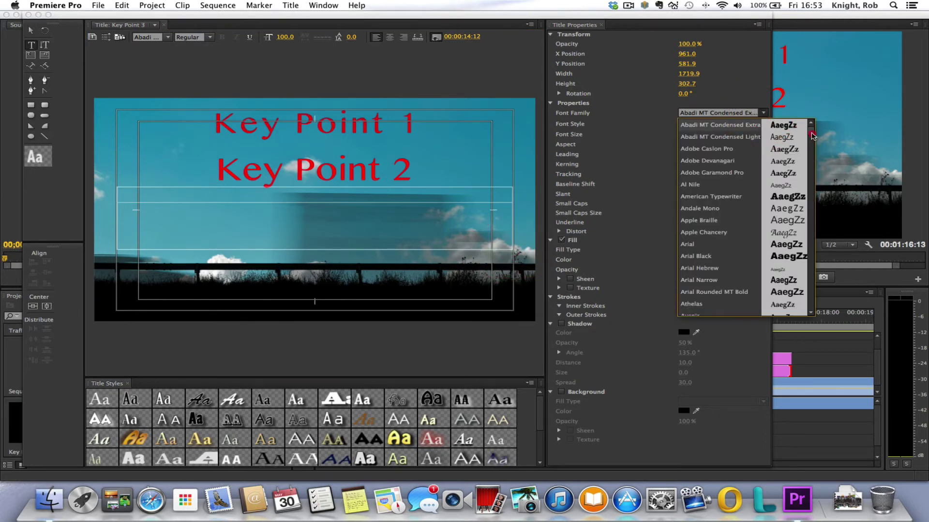
{"action": "left_click_drag", "start_coordinate": [813, 136], "coordinate": [817, 189]}
{"action": "left_click", "coordinate": [714, 142]}
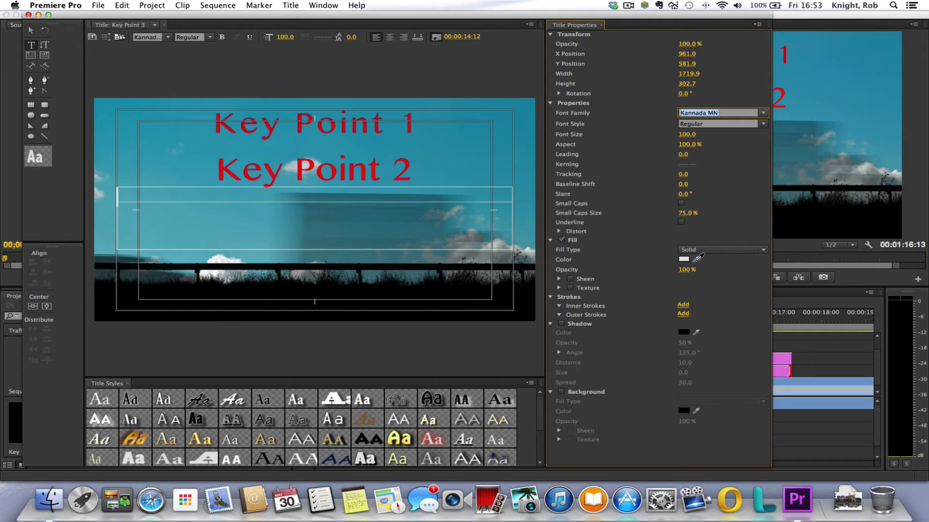
- Sample the red of the existing key point text with the eyedropper as the new text box's fill color
{"action": "left_click", "coordinate": [698, 257]}
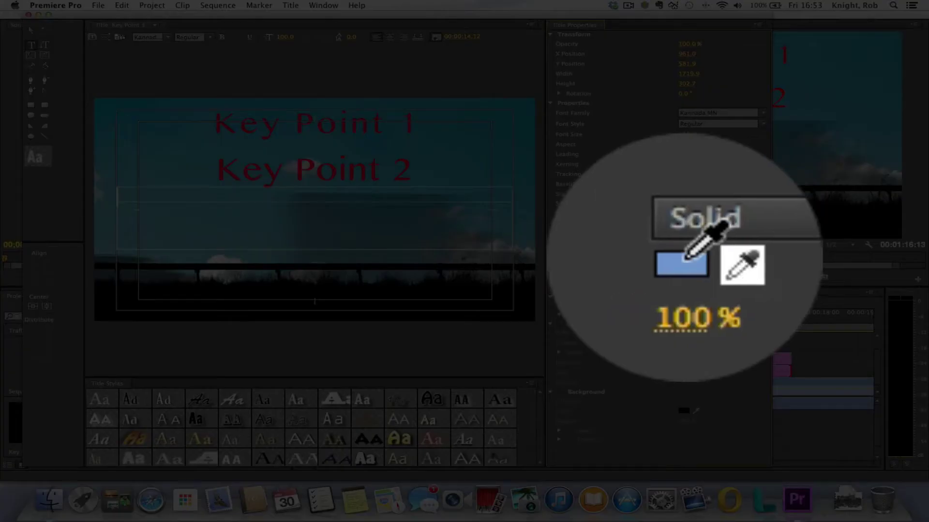
{"action": "left_click_drag", "start_coordinate": [685, 258], "coordinate": [354, 167]}
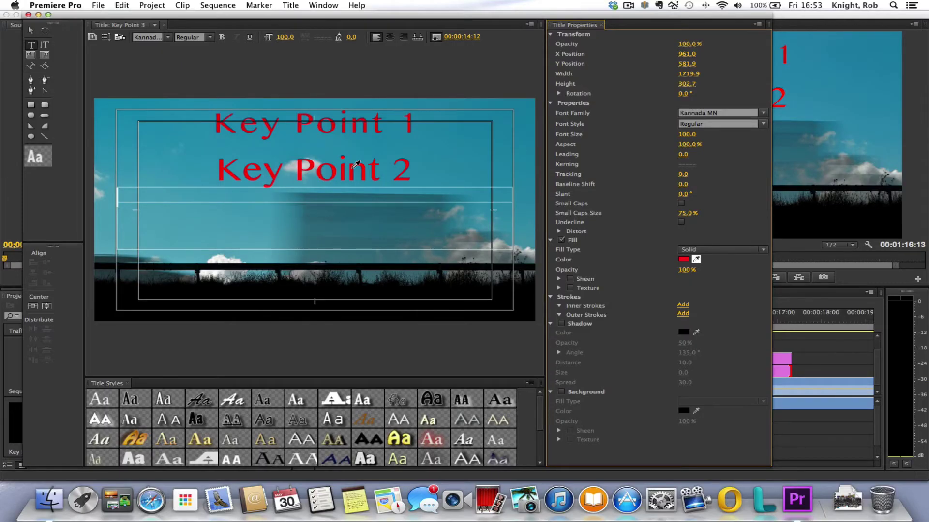
{"action": "left_click", "coordinate": [357, 125]}
{"action": "key", "text": "e"}
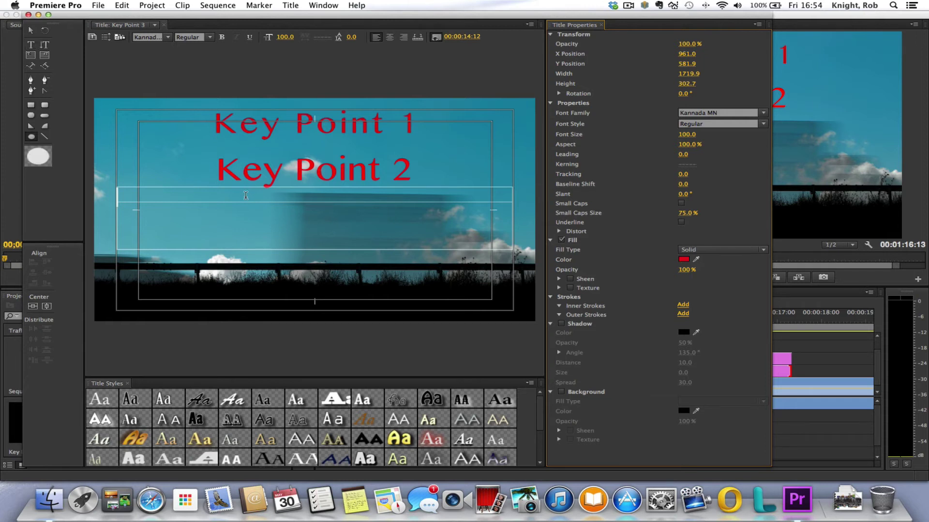
- Enter "Key Point 3" in the new text box
{"action": "left_click", "coordinate": [246, 196]}
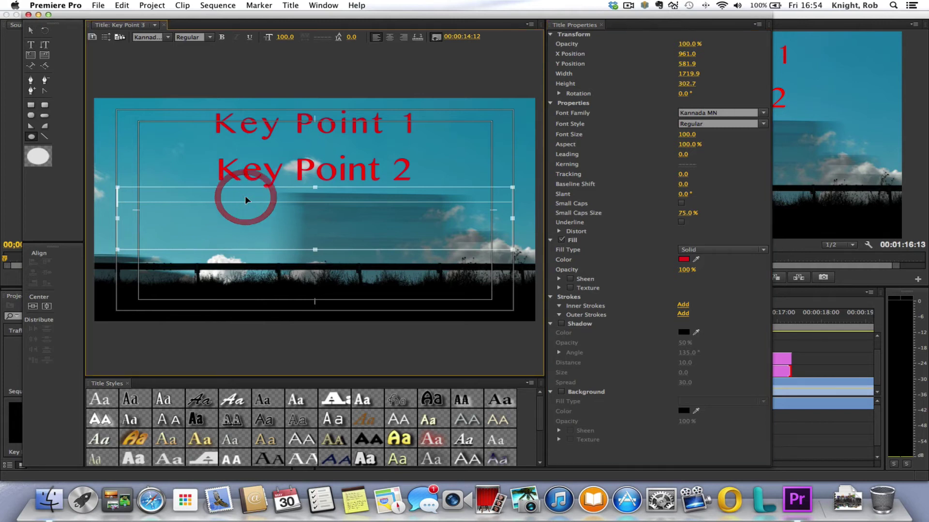
{"action": "type", "text": "Key Popint"}
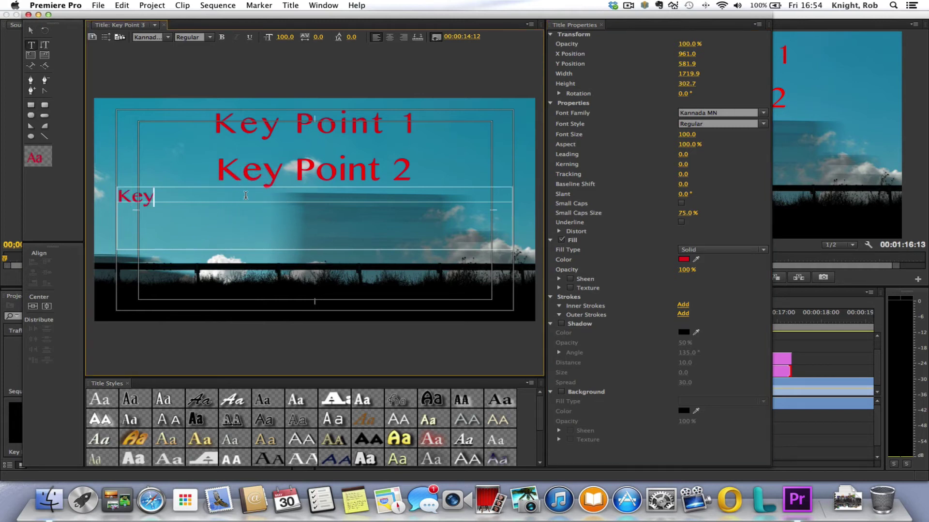
{"action": "key", "text": "BackSpace"}
{"action": "key", "text": "BackSpace"}
{"action": "key", "text": "BackSpace"}
{"action": "key", "text": "BackSpace"}
{"action": "key", "text": "BackSpace"}
{"action": "type", "text": "oint 3"}
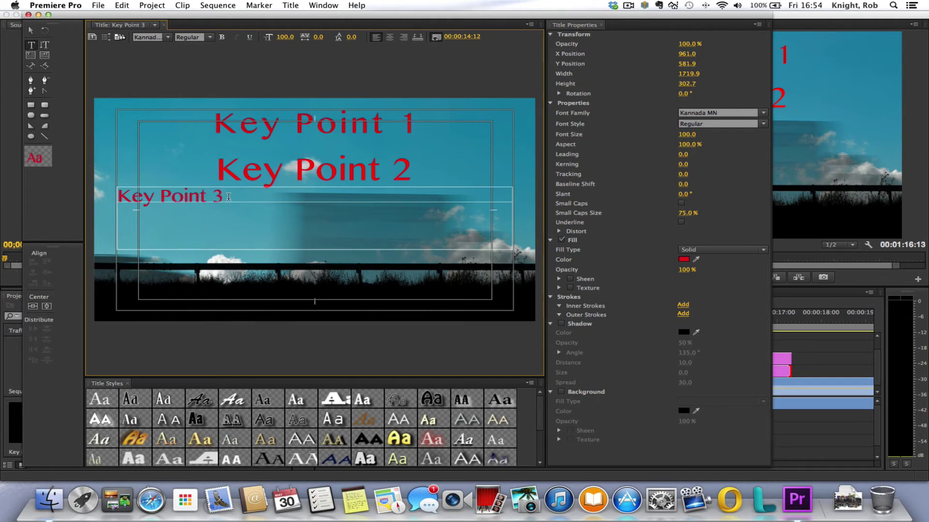
- Center the "Key Point 3" text and set its font size to 176 and kerning to 10
{"action": "left_click_drag", "start_coordinate": [229, 196], "coordinate": [99, 196]}
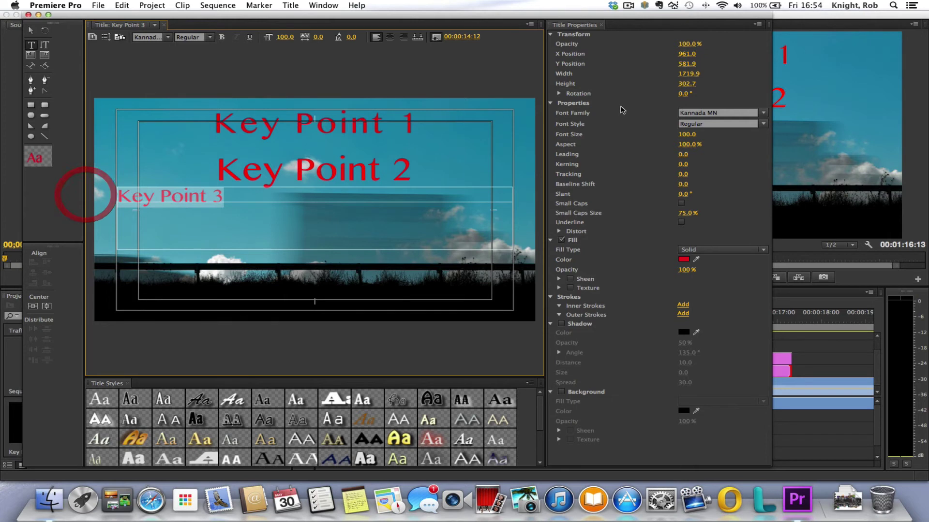
{"action": "left_click", "coordinate": [389, 39]}
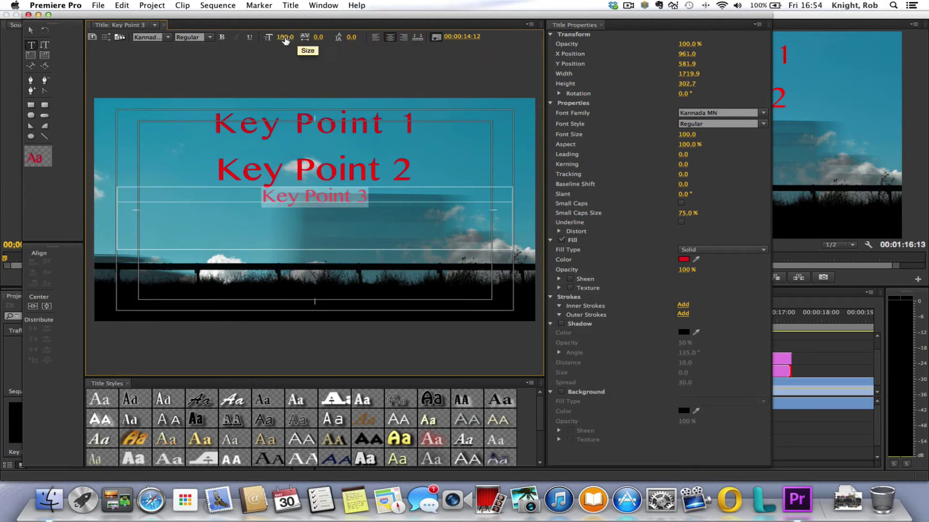
{"action": "left_click_drag", "start_coordinate": [286, 41], "coordinate": [321, 41]}
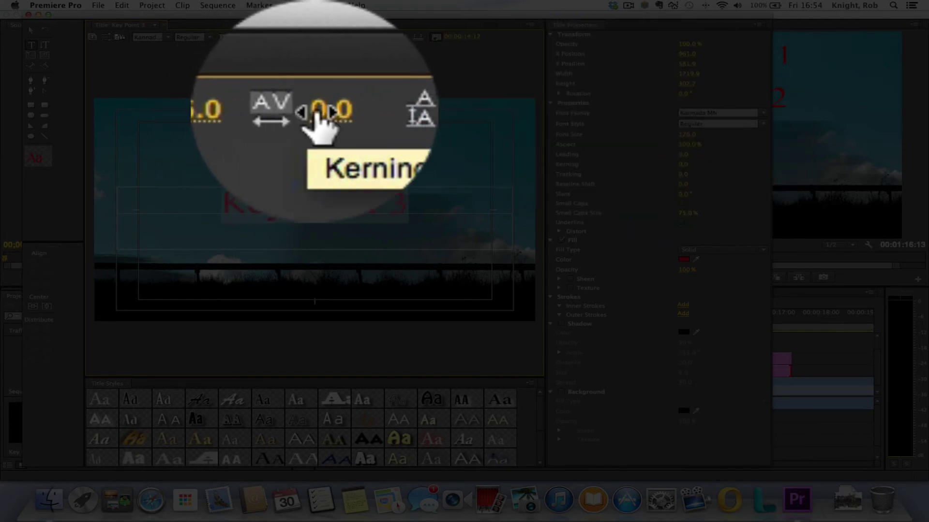
{"action": "left_click_drag", "start_coordinate": [318, 37], "coordinate": [323, 38]}
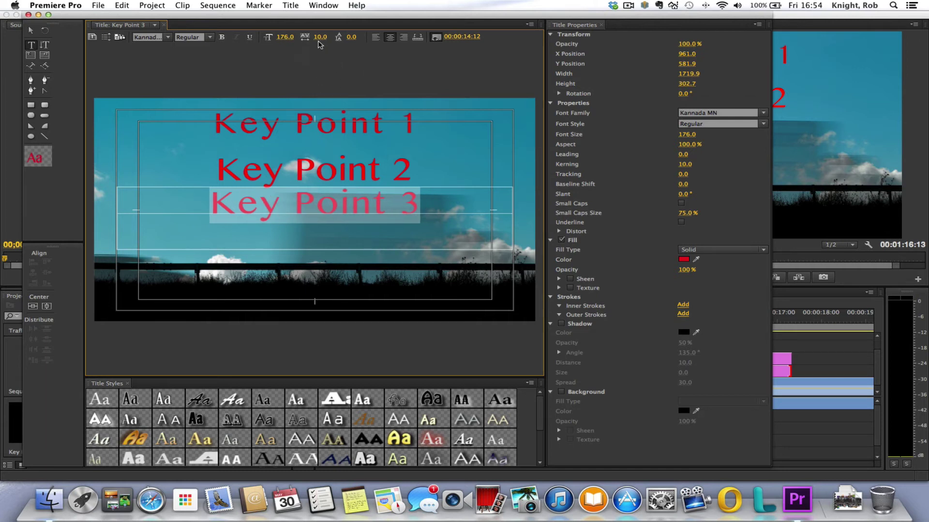
- Move the "Key Point 3" text box to about X 954, Y 642 with the Selection tool and close the title
{"action": "left_click", "coordinate": [31, 32]}
{"action": "left_click", "coordinate": [482, 226]}
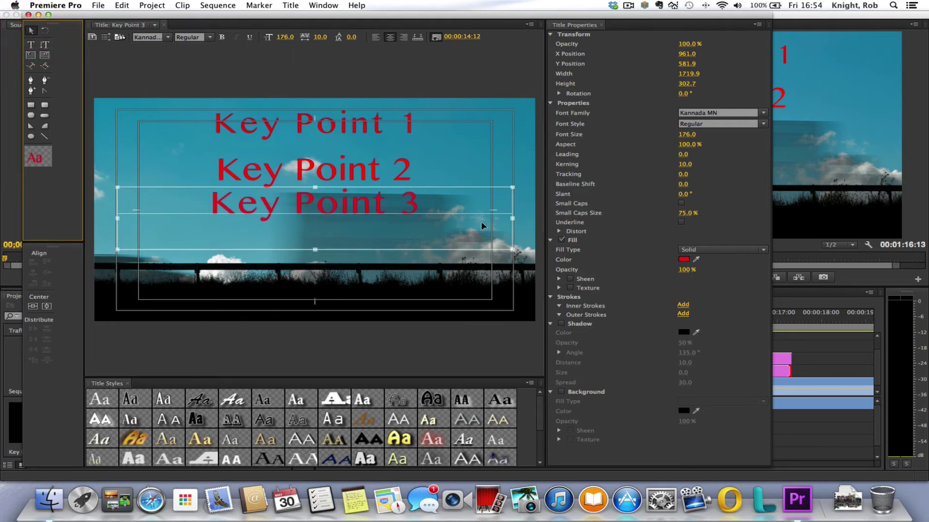
{"action": "left_click", "coordinate": [526, 172]}
{"action": "mouse_move", "coordinate": [334, 208]}
{"action": "left_mouse_down"}
{"action": "mouse_move", "coordinate": [328, 222]}
{"action": "mouse_move", "coordinate": [328, 213]}
{"action": "left_mouse_up"}
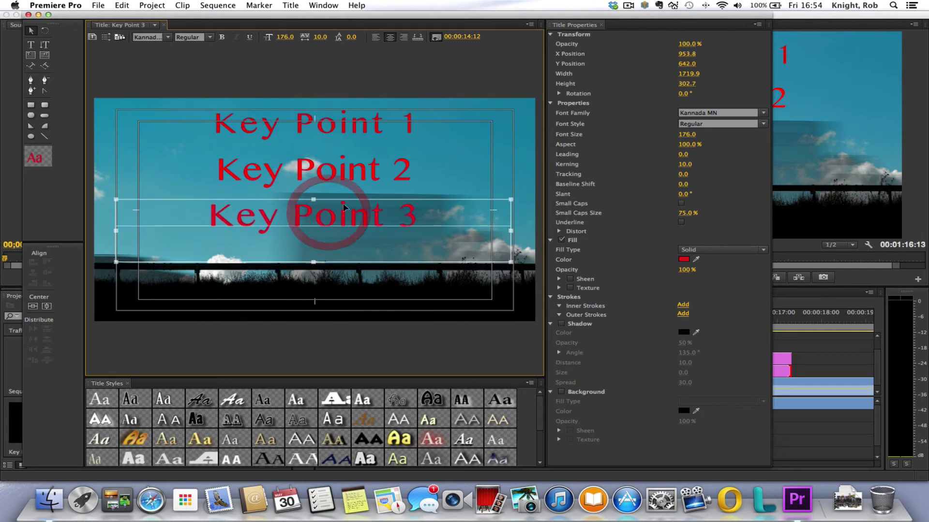
{"action": "left_click", "coordinate": [516, 154]}
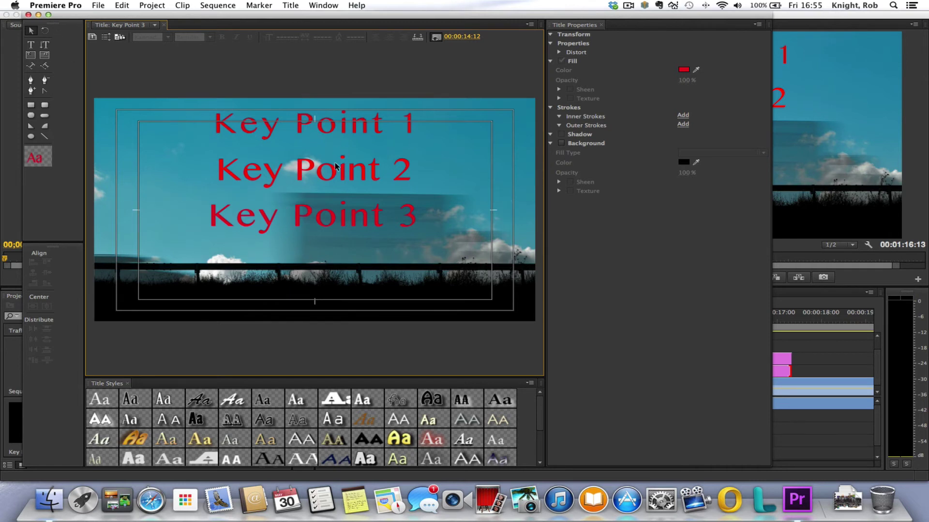
{"action": "left_click", "coordinate": [29, 15]}
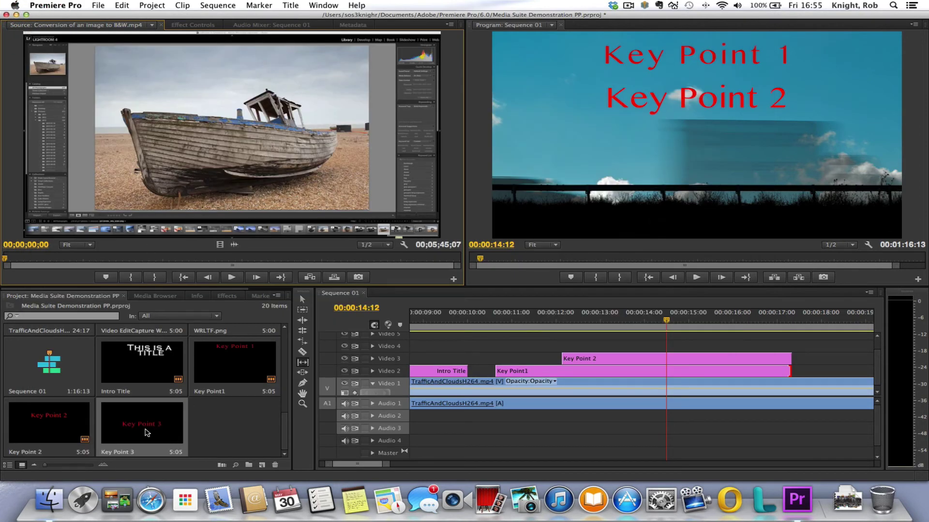
- Place the Key Point 3 title on Video 4 at 00:00:14:12 and move the playhead to 00:00:16:01
{"action": "left_click", "coordinate": [69, 299]}
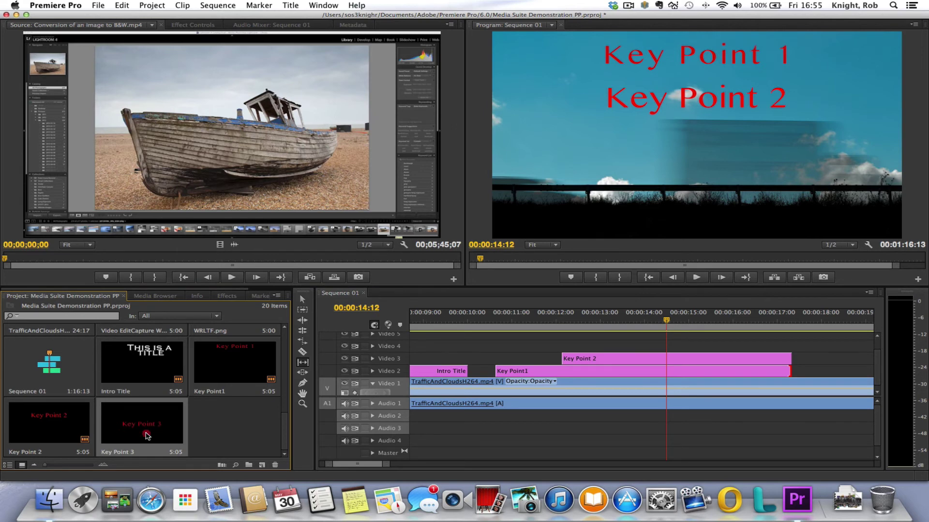
{"action": "left_click_drag", "start_coordinate": [146, 436], "coordinate": [667, 347]}
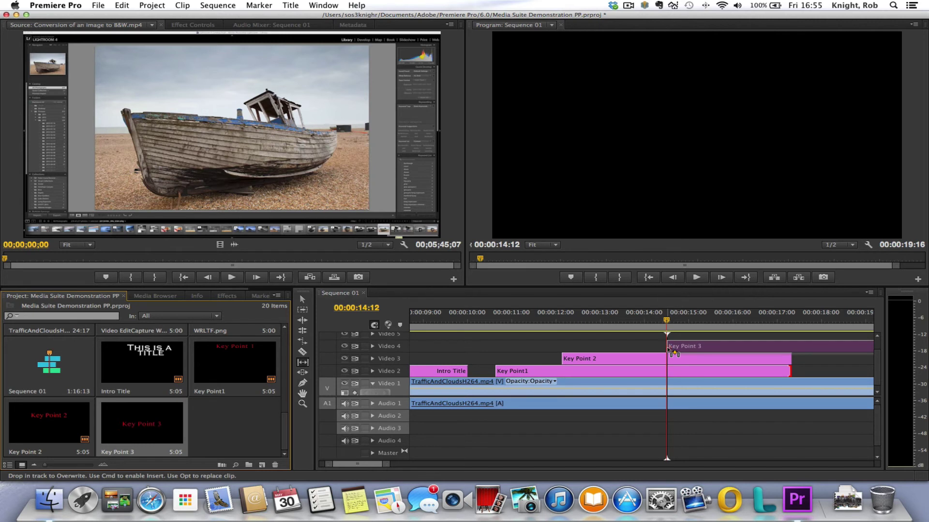
{"action": "left_click_drag", "start_coordinate": [668, 349], "coordinate": [735, 350]}
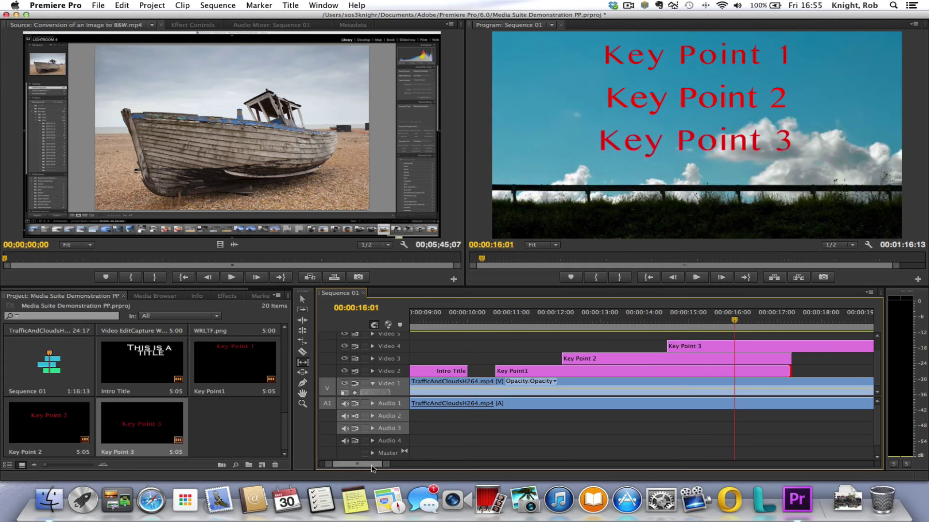
- Select the Key Point 3 clip on Video 4 and move the playhead to 00:00:17:08, where Key Point 2 ends
{"action": "left_click_drag", "start_coordinate": [368, 467], "coordinate": [369, 467]}
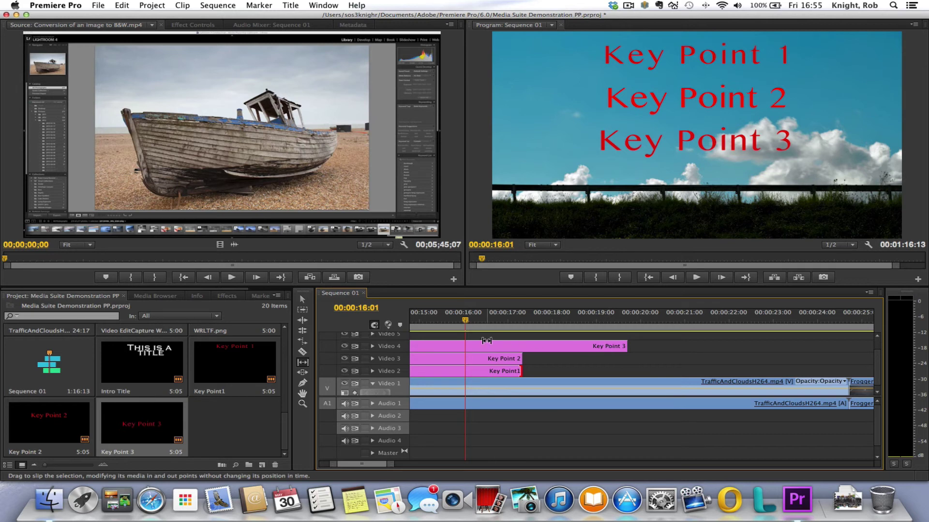
{"action": "left_click", "coordinate": [511, 349]}
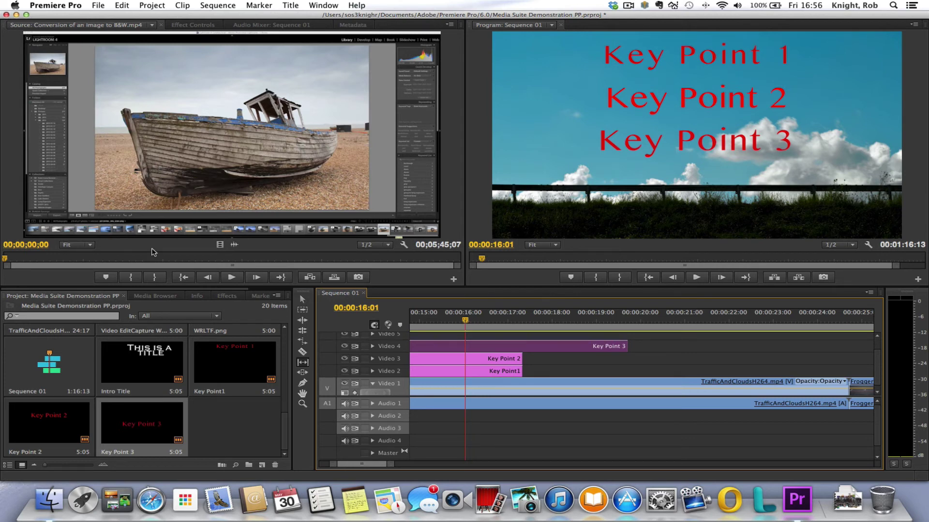
{"action": "left_click_drag", "start_coordinate": [284, 428], "coordinate": [283, 338]}
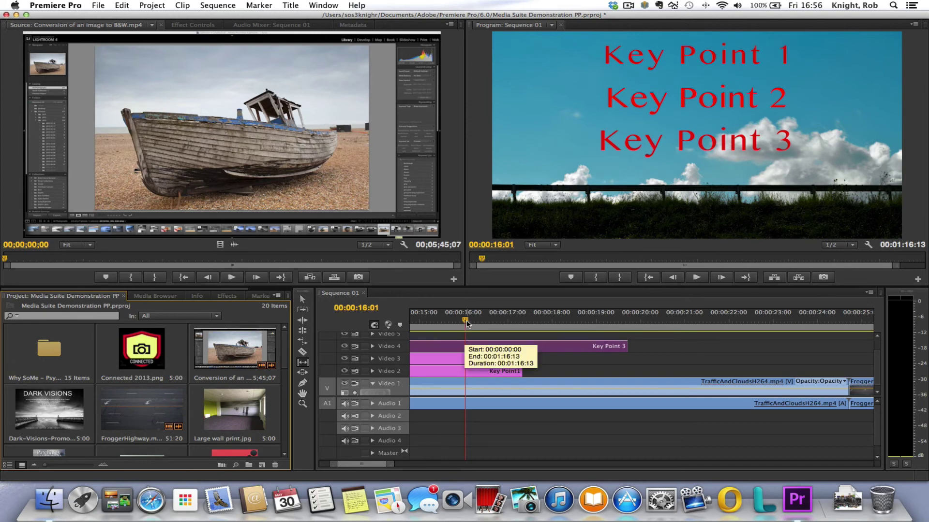
{"action": "left_click_drag", "start_coordinate": [550, 329], "coordinate": [525, 349]}
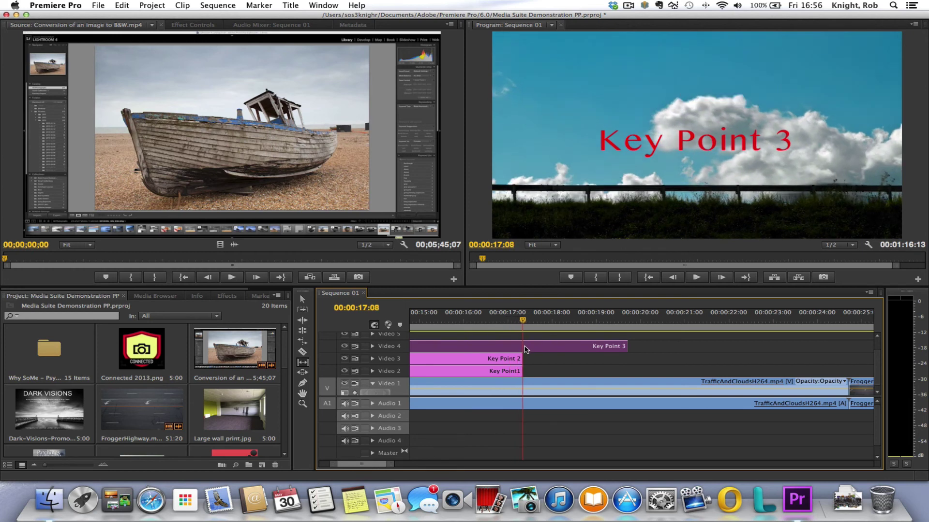
{"action": "left_click", "coordinate": [611, 346]}
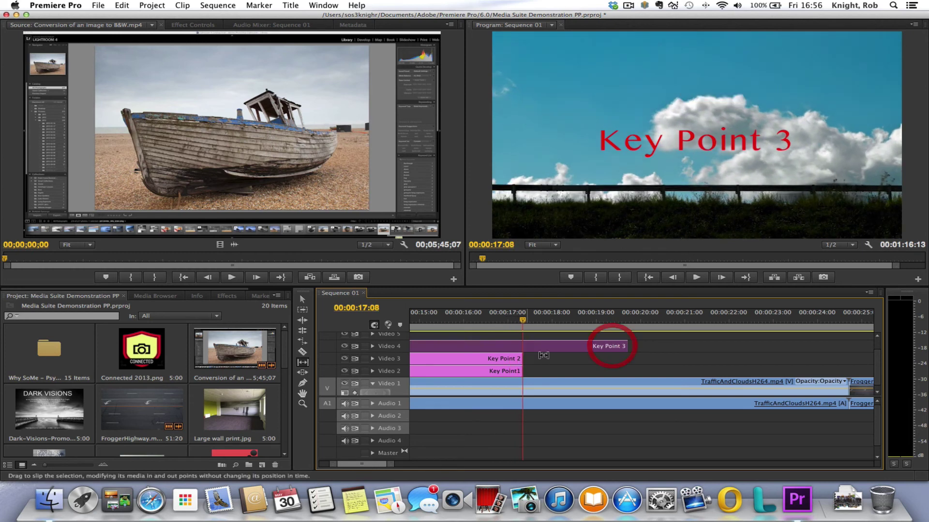
{"action": "double_click", "coordinate": [620, 348]}
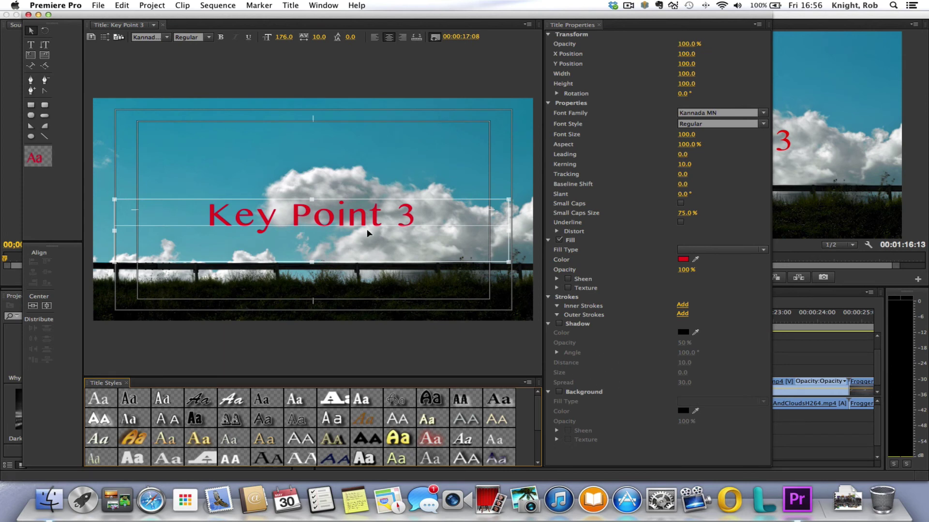
{"action": "left_click", "coordinate": [29, 15]}
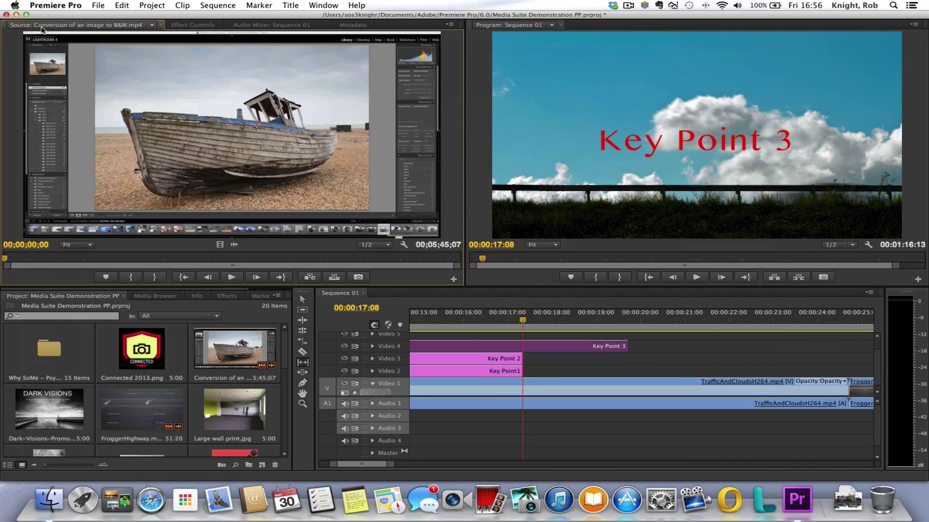
{"action": "left_click", "coordinate": [626, 346]}
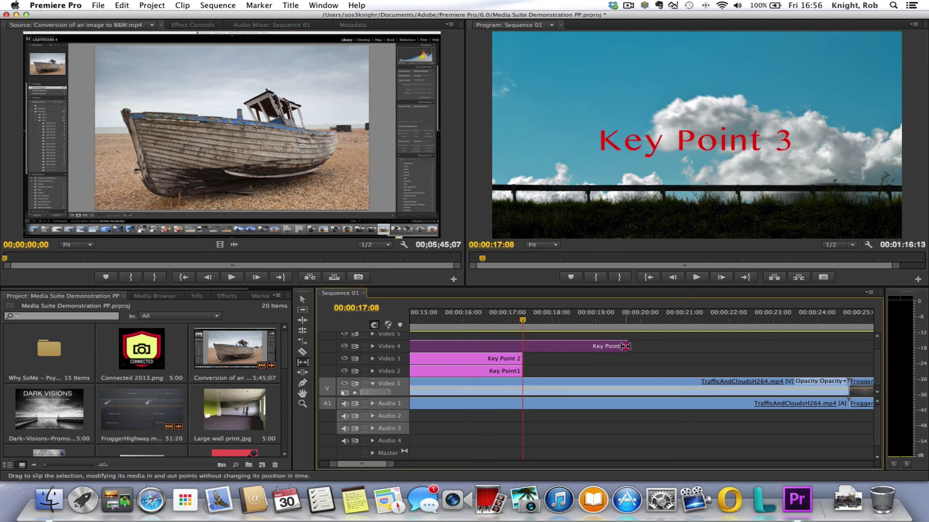
{"action": "left_click", "coordinate": [625, 347]}
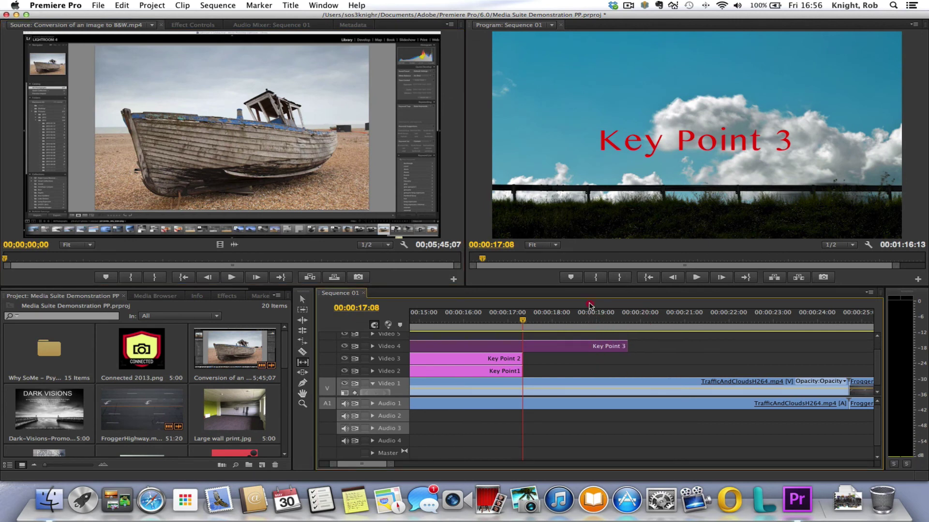
{"action": "left_click", "coordinate": [590, 304]}
{"action": "right_click", "coordinate": [623, 347]}
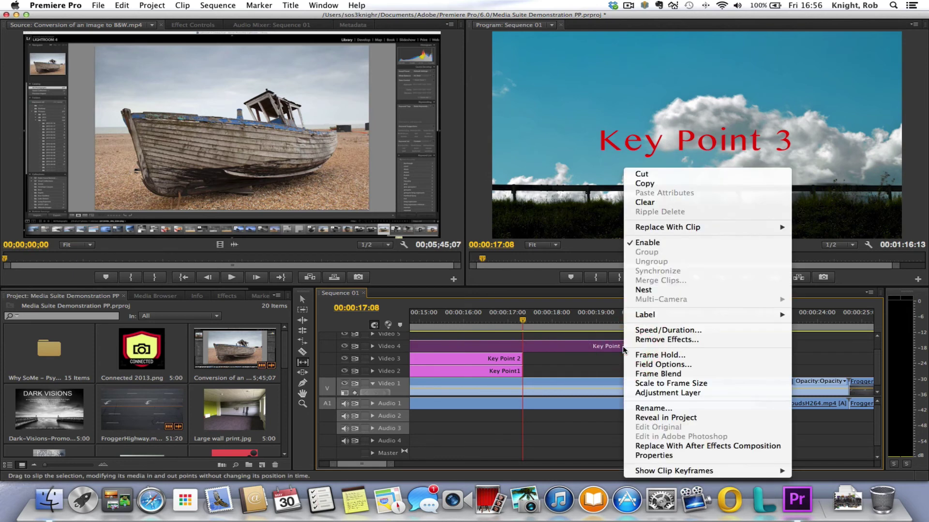
{"action": "left_click", "coordinate": [615, 347]}
{"action": "right_click", "coordinate": [615, 347]}
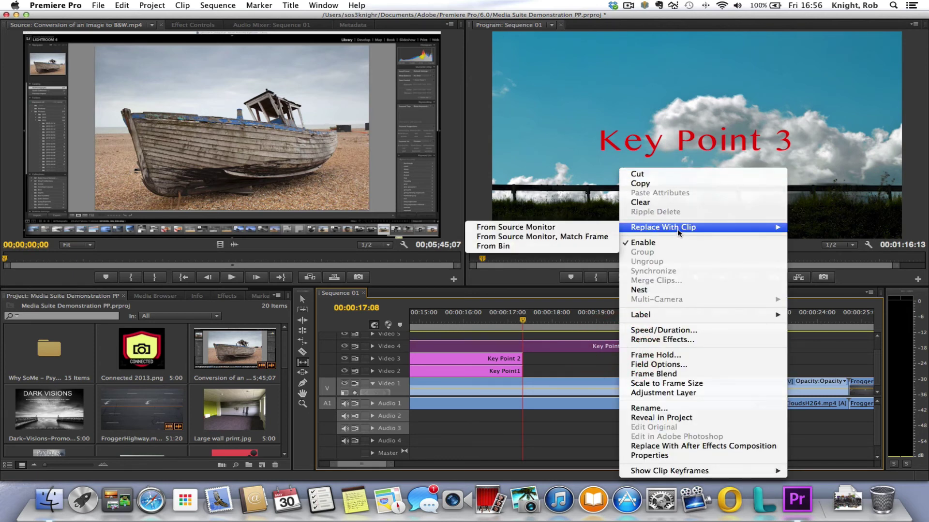
{"action": "left_click", "coordinate": [582, 346]}
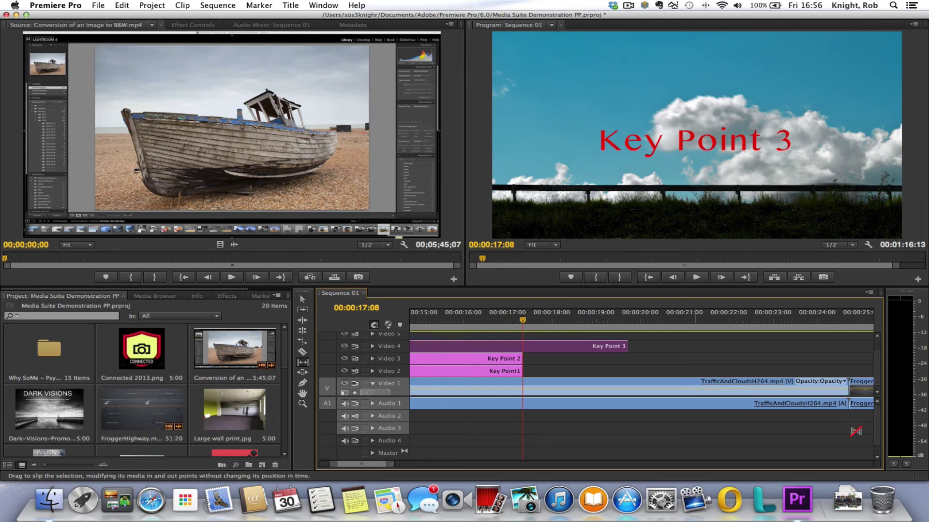
- Try to trim the end of the Key Point 3 clip on Video 4 back to the playhead at 00:00:17:08
{"action": "scroll", "coordinate": [879, 376], "scroll_direction": "up", "scroll_amount": 1}
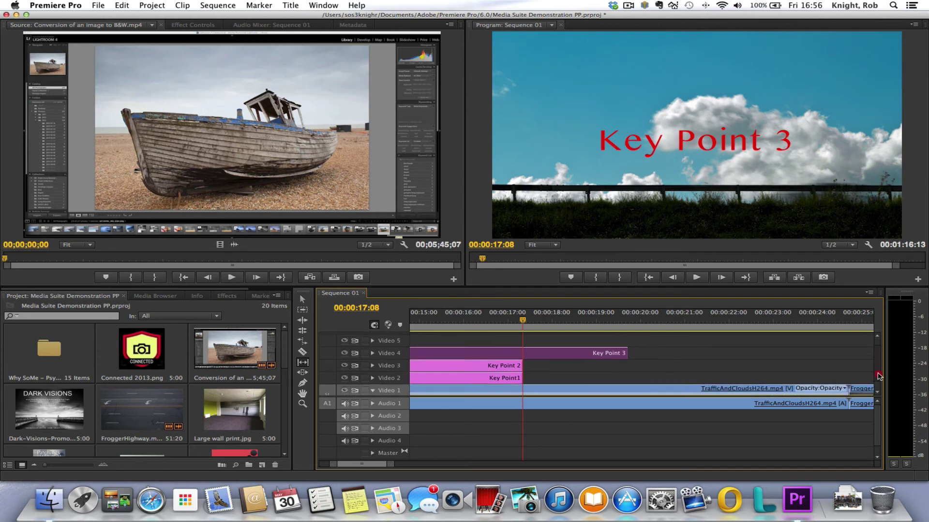
{"action": "scroll", "coordinate": [879, 376], "scroll_direction": "down", "scroll_amount": 1}
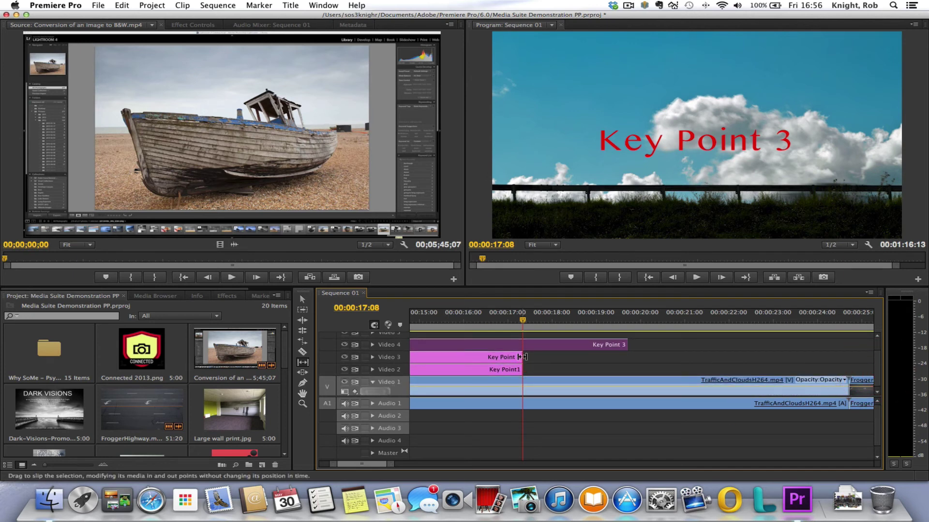
{"action": "left_click_drag", "start_coordinate": [626, 343], "coordinate": [524, 342]}
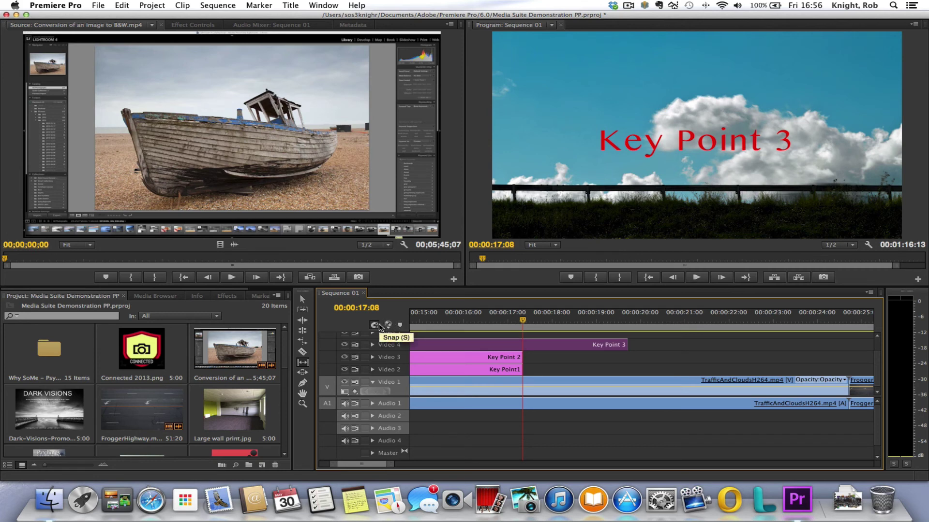
{"action": "left_click", "coordinate": [605, 346]}
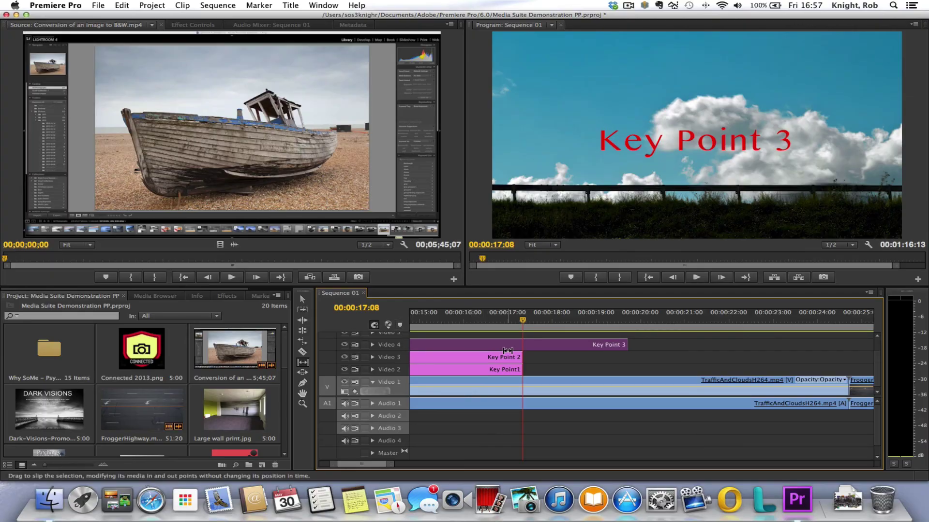
{"action": "right_click", "coordinate": [623, 346]}
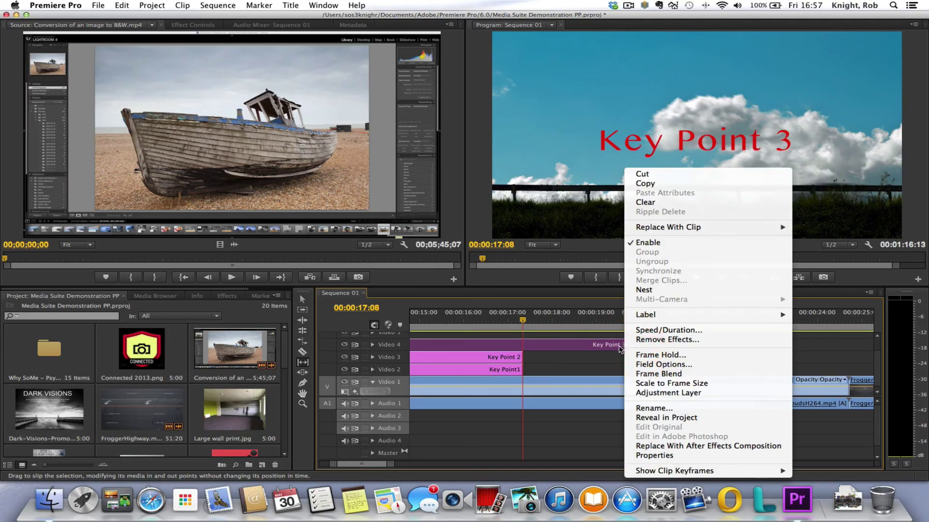
{"action": "mouse_move", "coordinate": [723, 231]}
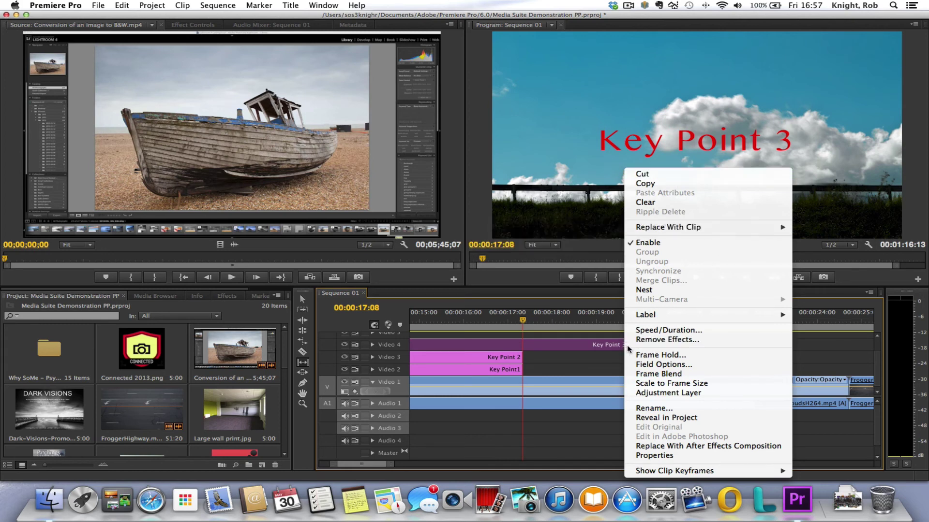
{"action": "left_click", "coordinate": [615, 362]}
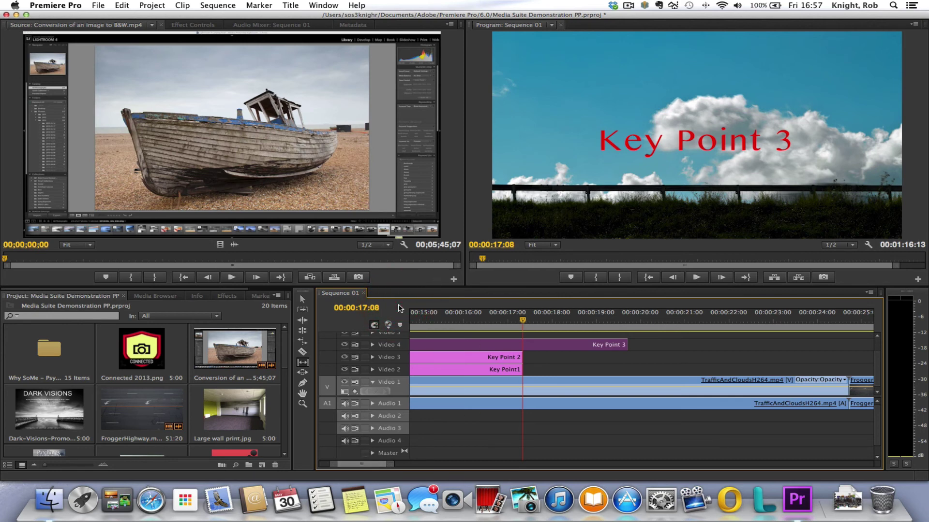
- Move the playhead to the start of Sequence 01 and play the sequence through the intro and key point titles
{"action": "key", "text": "minus"}
{"action": "key", "text": "minus"}
{"action": "key", "text": "minus"}
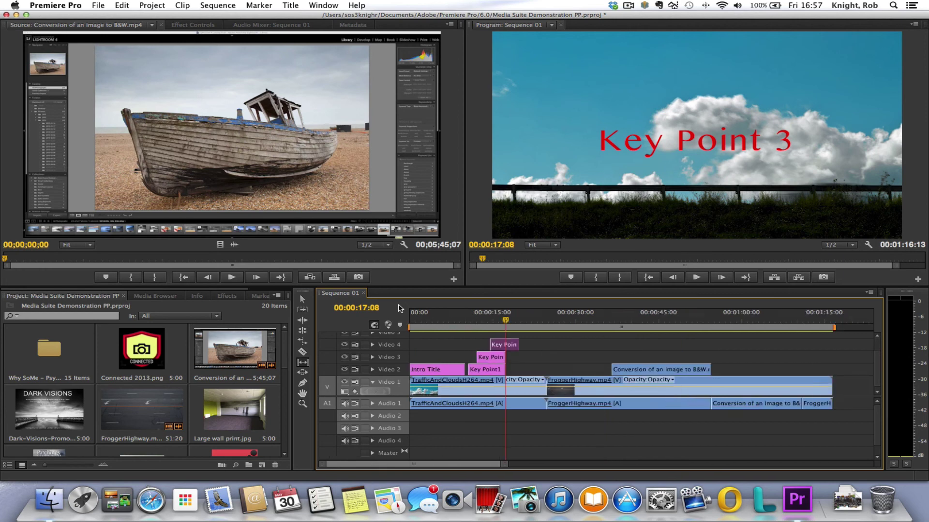
{"action": "key", "text": "minus"}
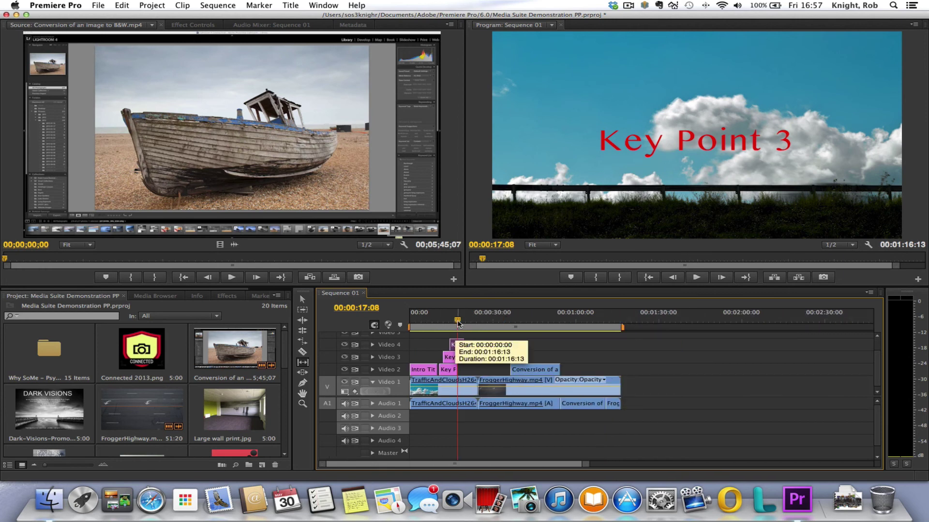
{"action": "left_click_drag", "start_coordinate": [457, 320], "coordinate": [399, 325]}
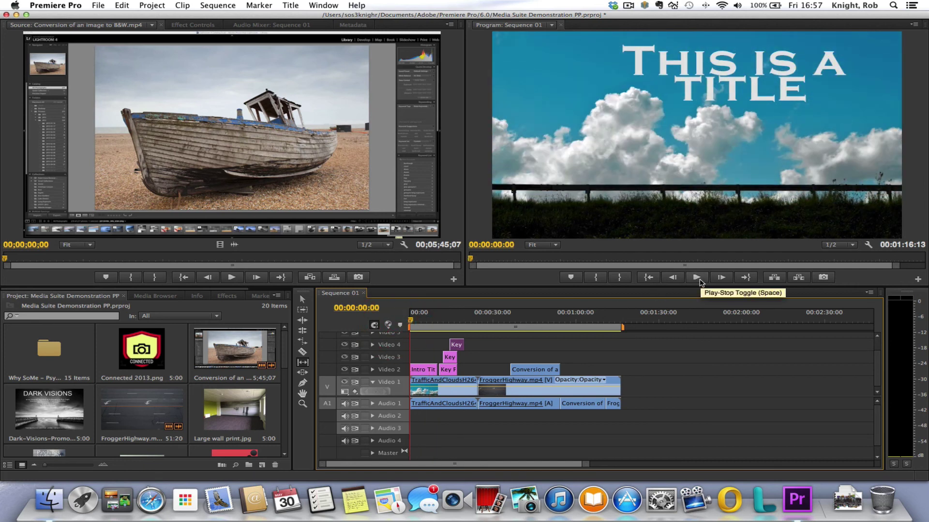
{"action": "left_click", "coordinate": [700, 282]}
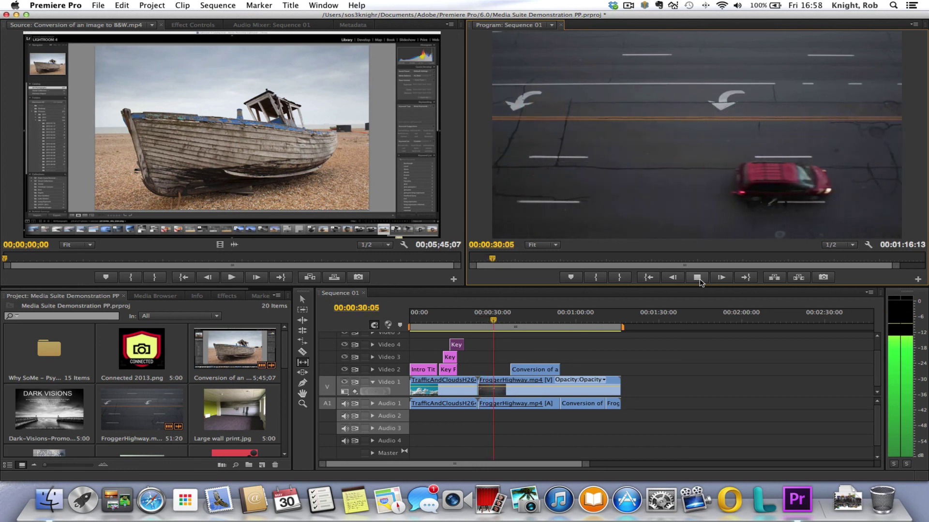
- Stop playback, return the playhead to 00:00:00:00 and deselect the Key Point 3 clip
{"action": "left_click", "coordinate": [503, 325]}
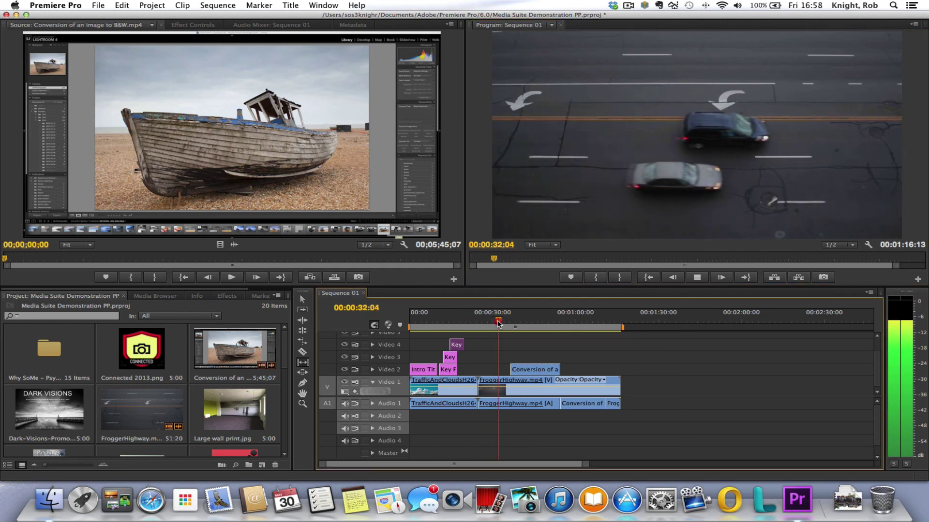
{"action": "left_click_drag", "start_coordinate": [503, 325], "coordinate": [409, 334]}
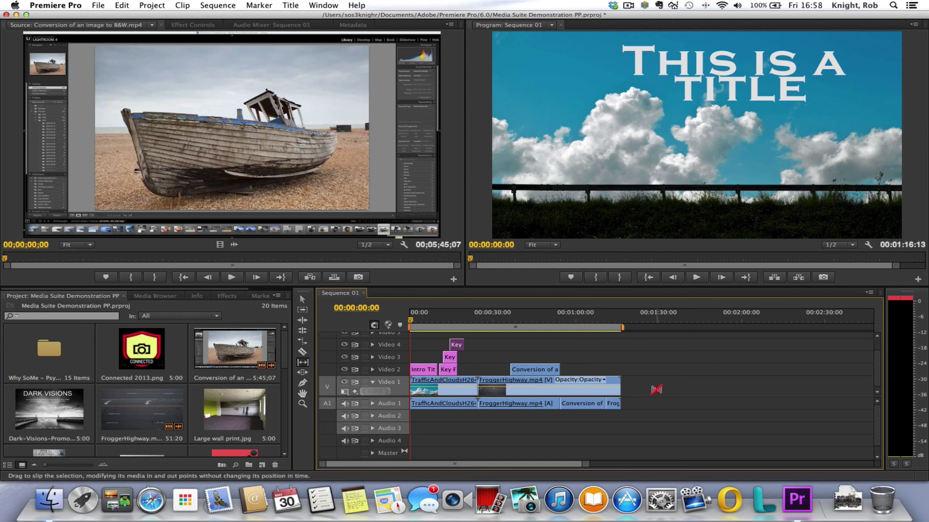
{"action": "left_click", "coordinate": [656, 387]}
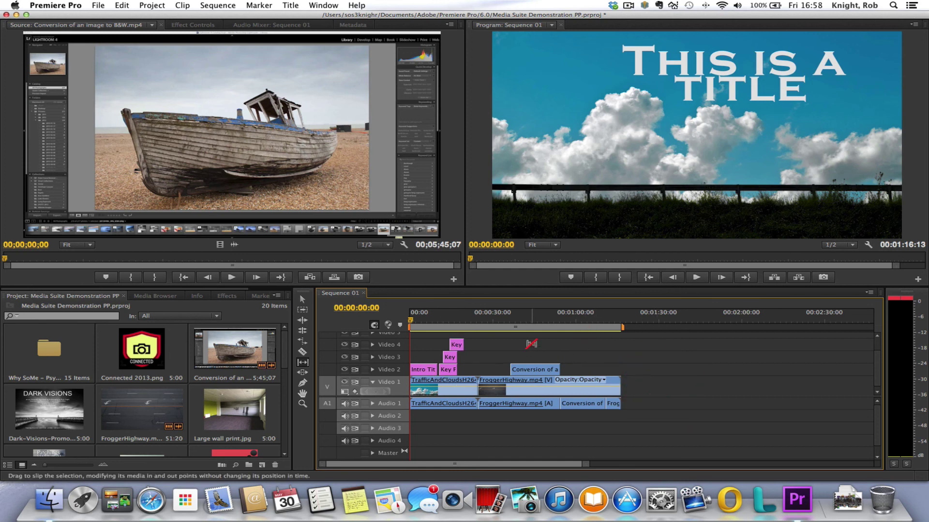